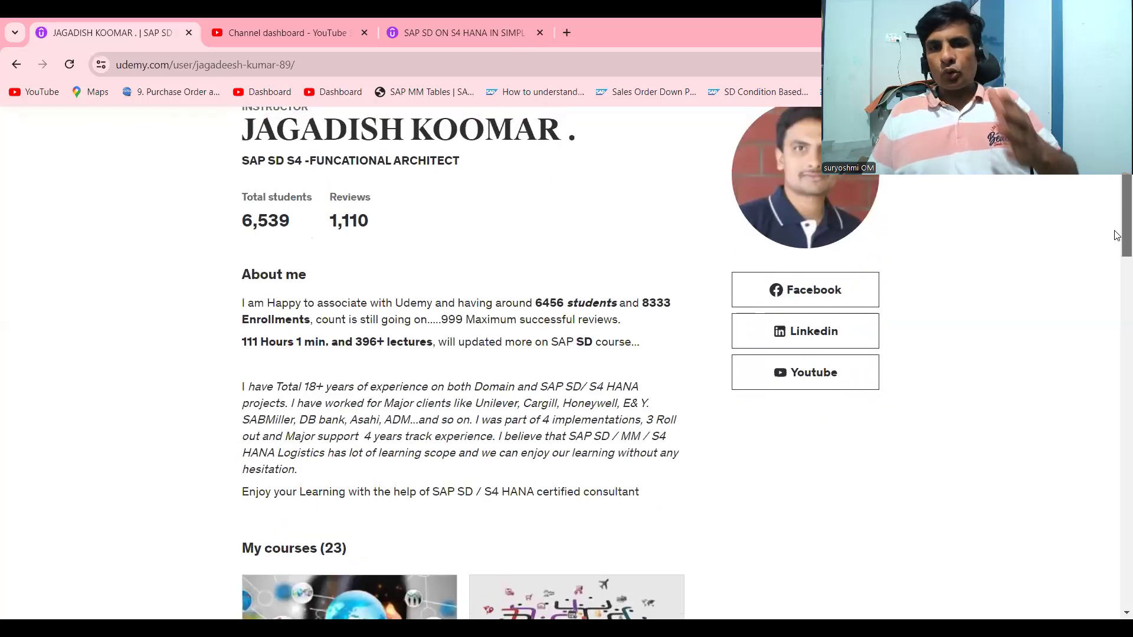
Look through the course list on the instructor's Udemy profile.
{"action": "scroll", "coordinate": [1116, 247], "scroll_direction": "down", "scroll_amount": 6}
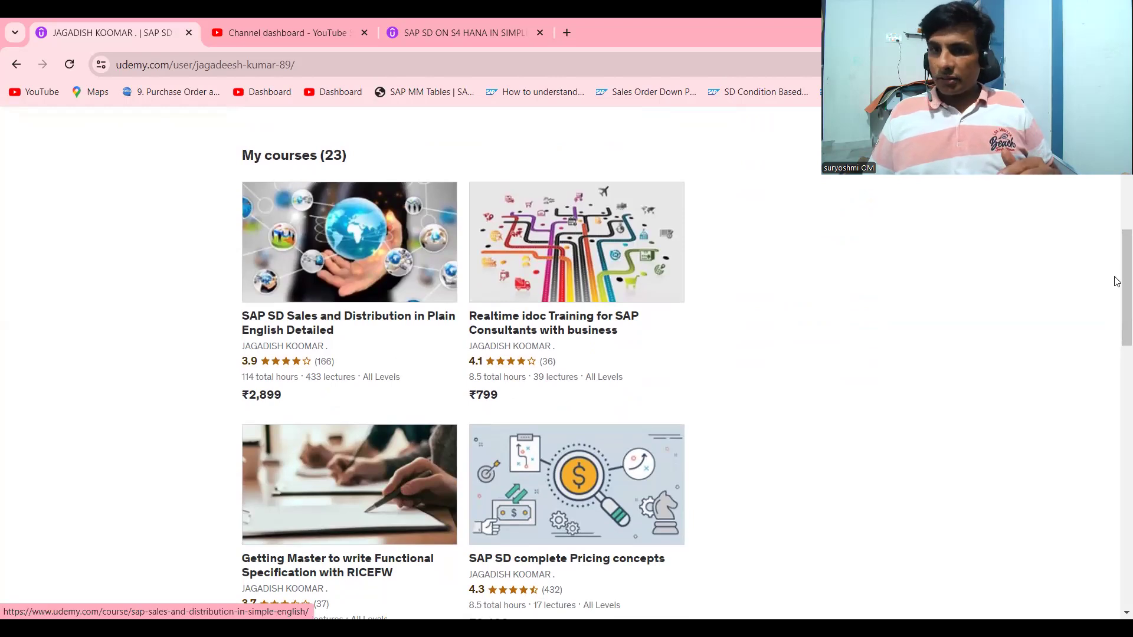
{"action": "left_click_drag", "start_coordinate": [1115, 278], "coordinate": [1118, 316]}
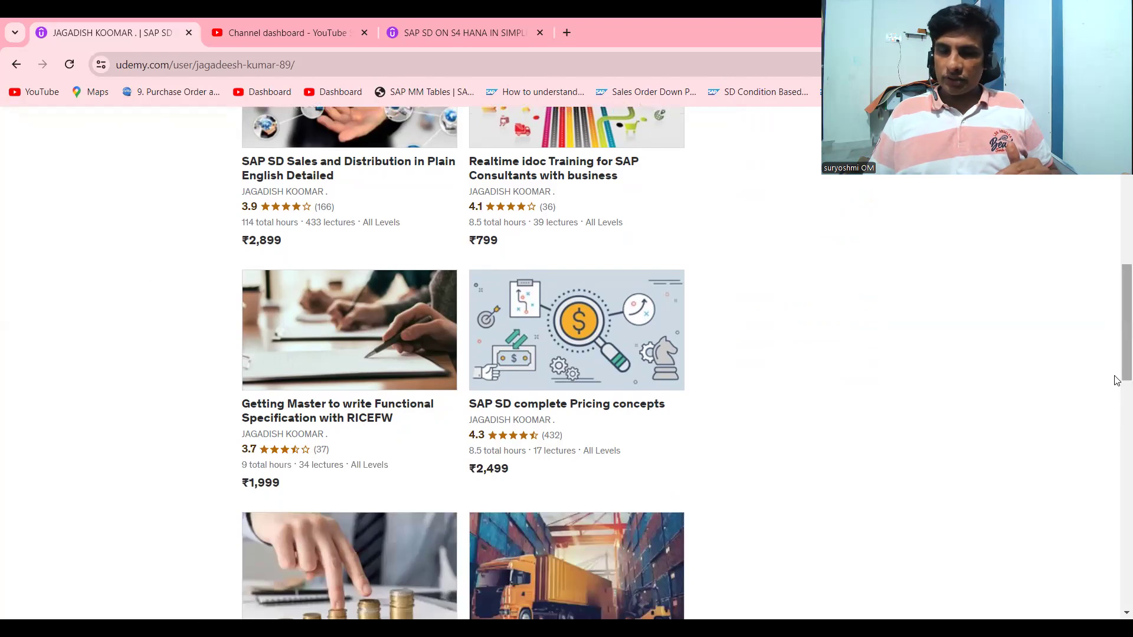
{"action": "scroll", "coordinate": [1113, 493], "scroll_direction": "down", "scroll_amount": 9}
{"action": "scroll", "coordinate": [1115, 547], "scroll_direction": "up", "scroll_amount": 5}
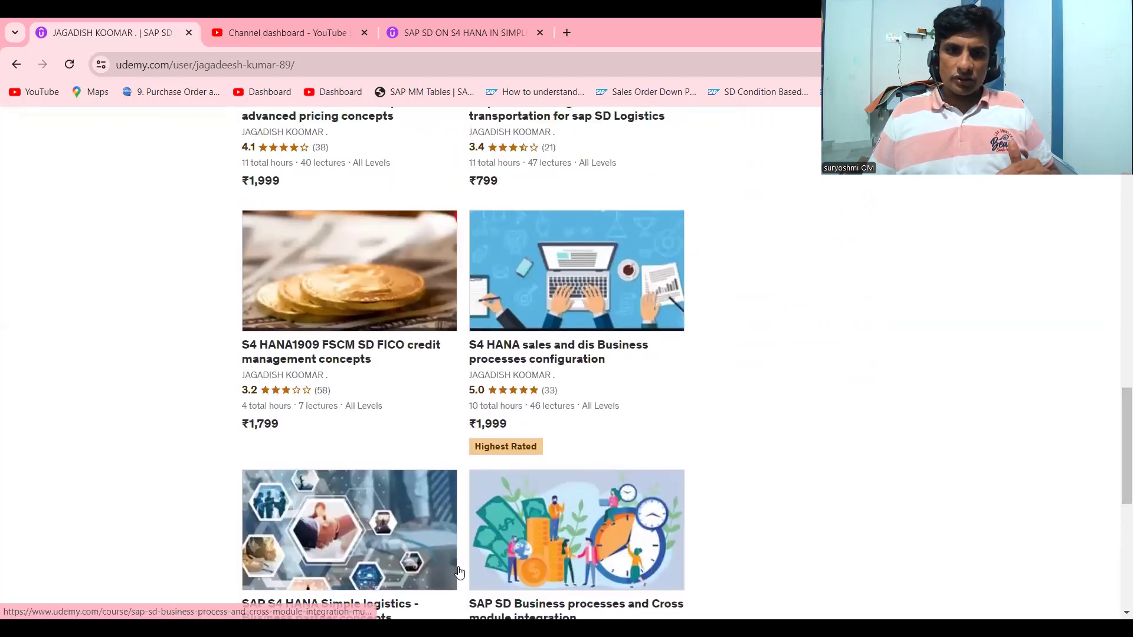
{"action": "scroll", "coordinate": [1115, 450], "scroll_direction": "down", "scroll_amount": 1}
{"action": "scroll", "coordinate": [1115, 328], "scroll_direction": "up", "scroll_amount": 5}
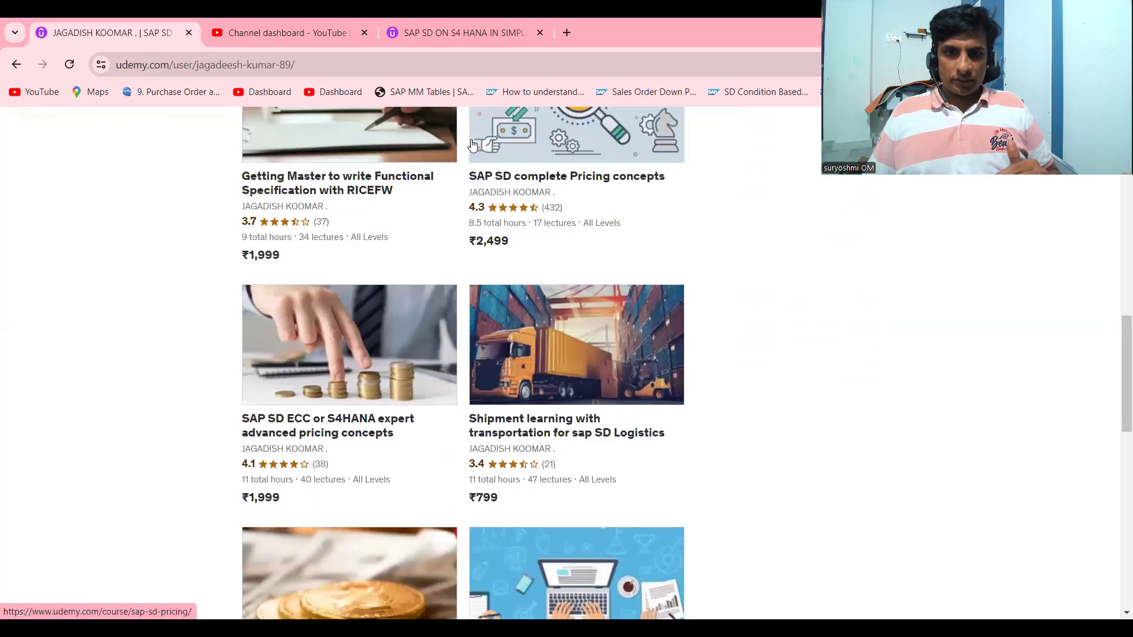
Switch to SAP GUI, leave the current transaction and open the sales order types overview with transaction VOV8.
{"action": "key", "text": "alt+Tab"}
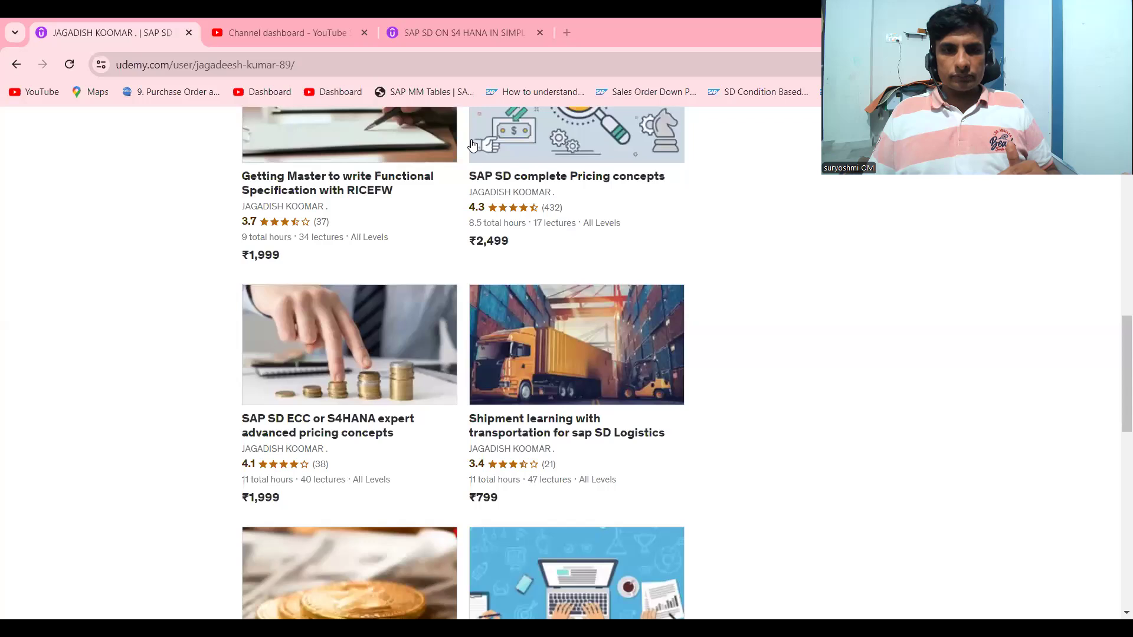
{"action": "key", "text": "alt+Tab"}
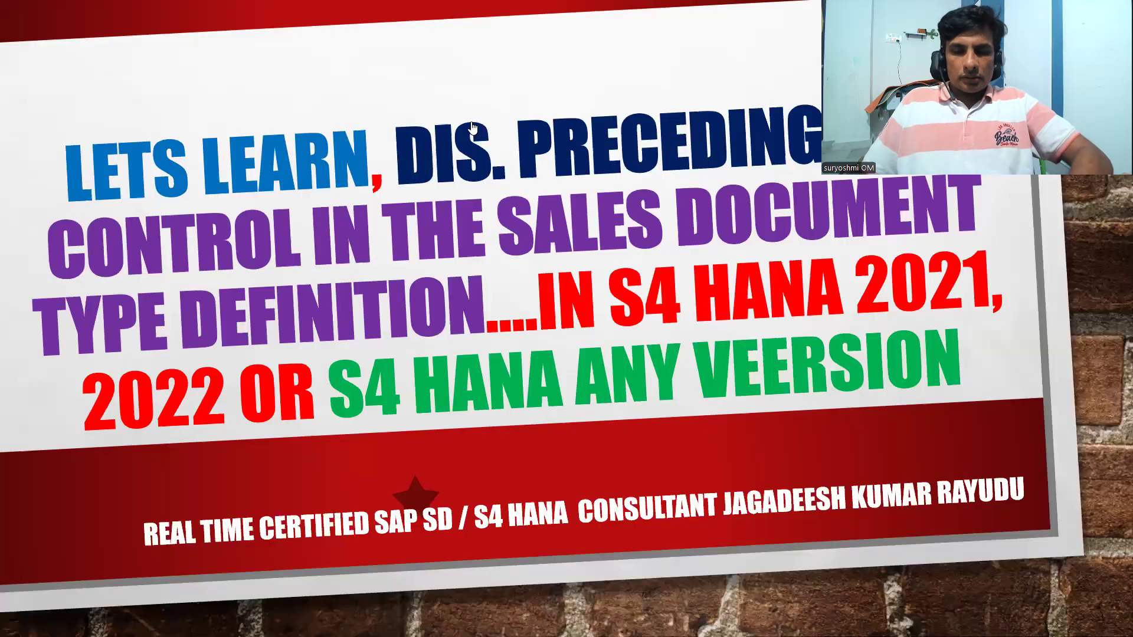
{"action": "key", "text": "alt+Tab"}
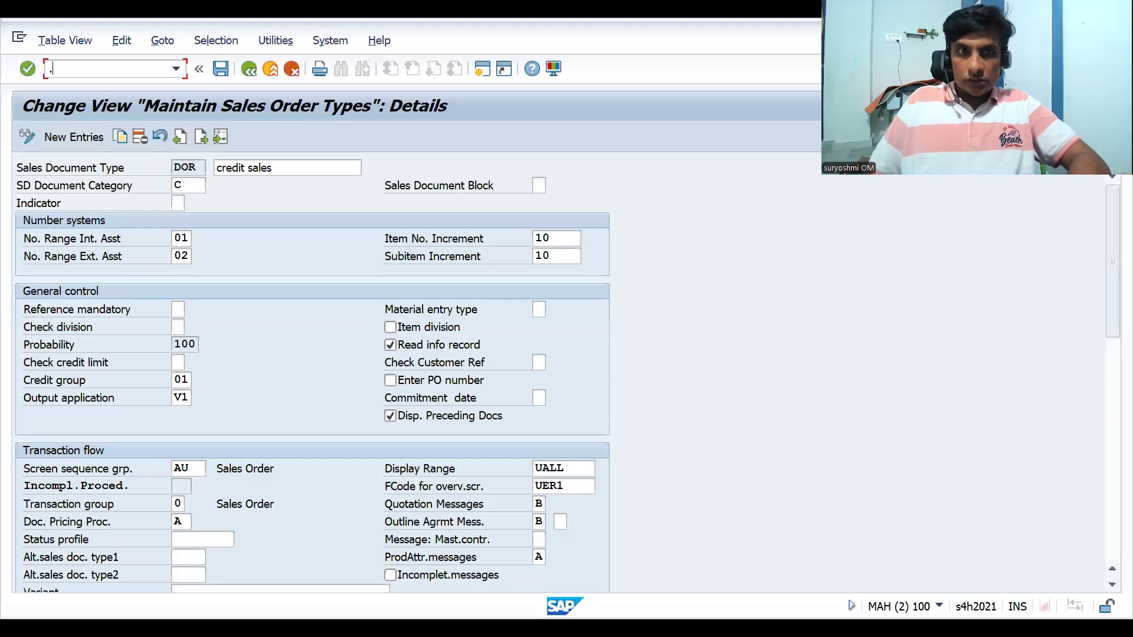
{"action": "type", "text": "/n"}
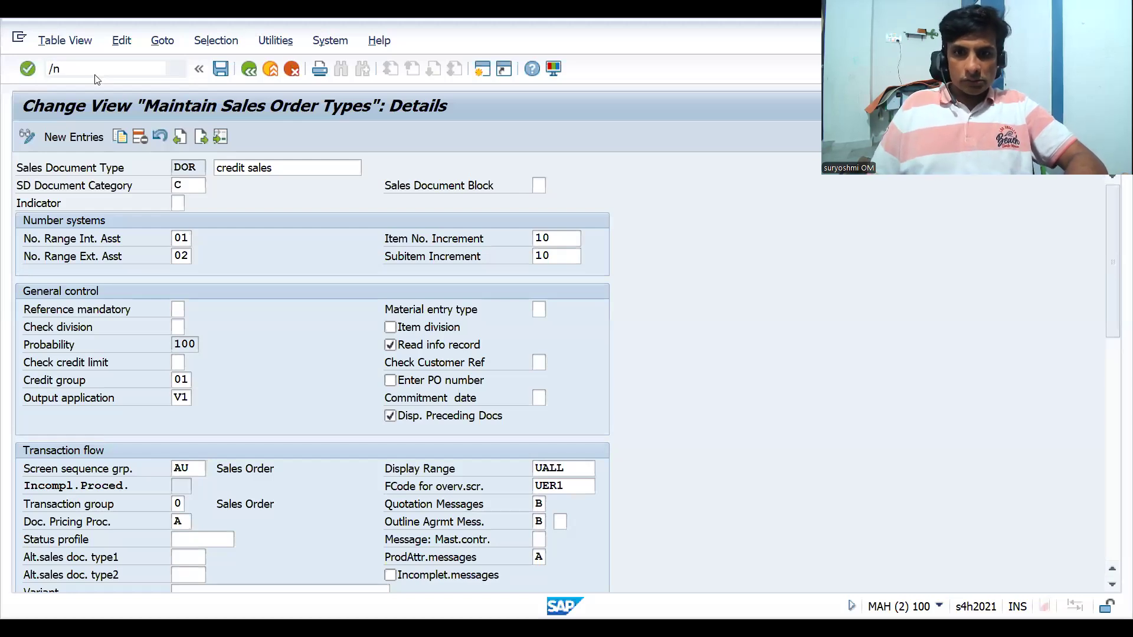
{"action": "key", "text": "Return"}
{"action": "type", "text": "vov8"}
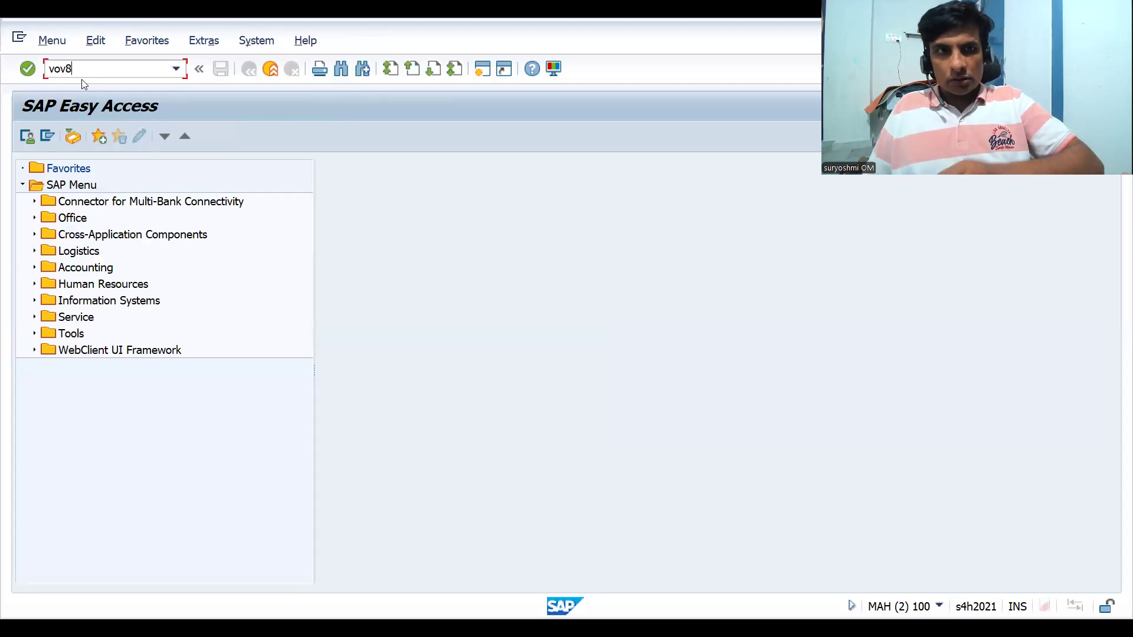
{"action": "key", "text": "Return"}
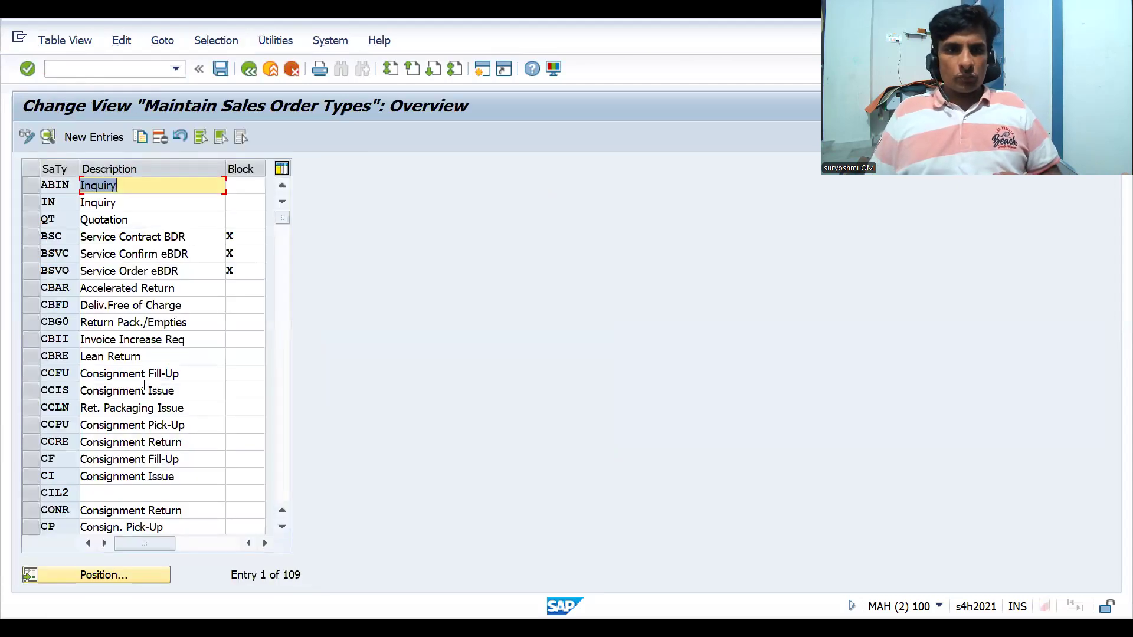
Position the sales order types list on DOR and open that document type's details.
{"action": "left_click", "coordinate": [54, 574]}
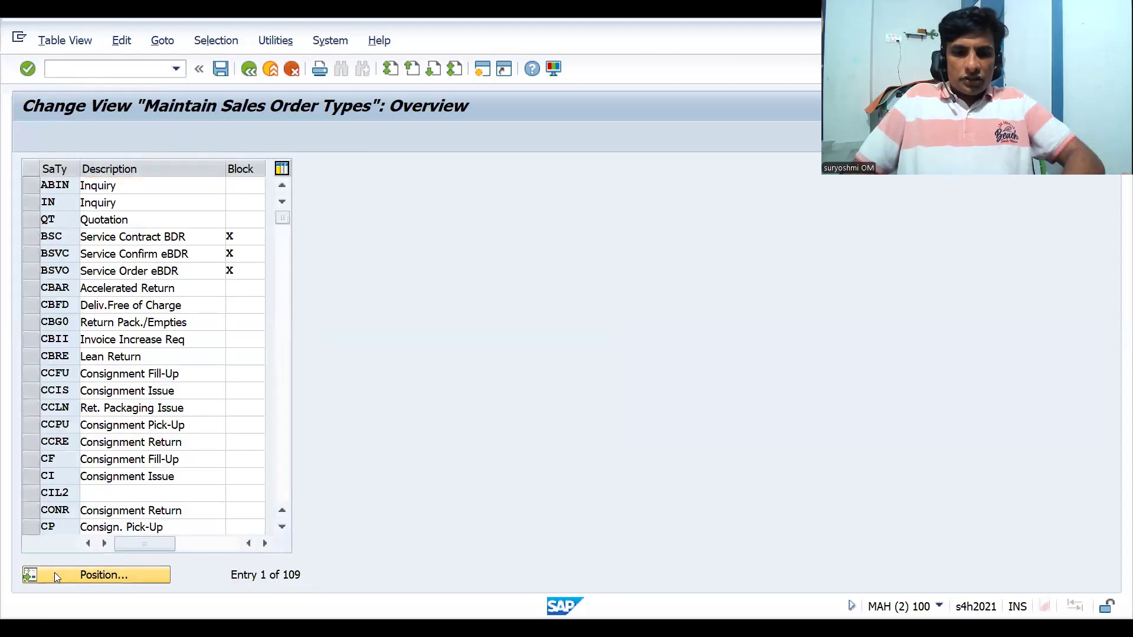
{"action": "type", "text": "dor"}
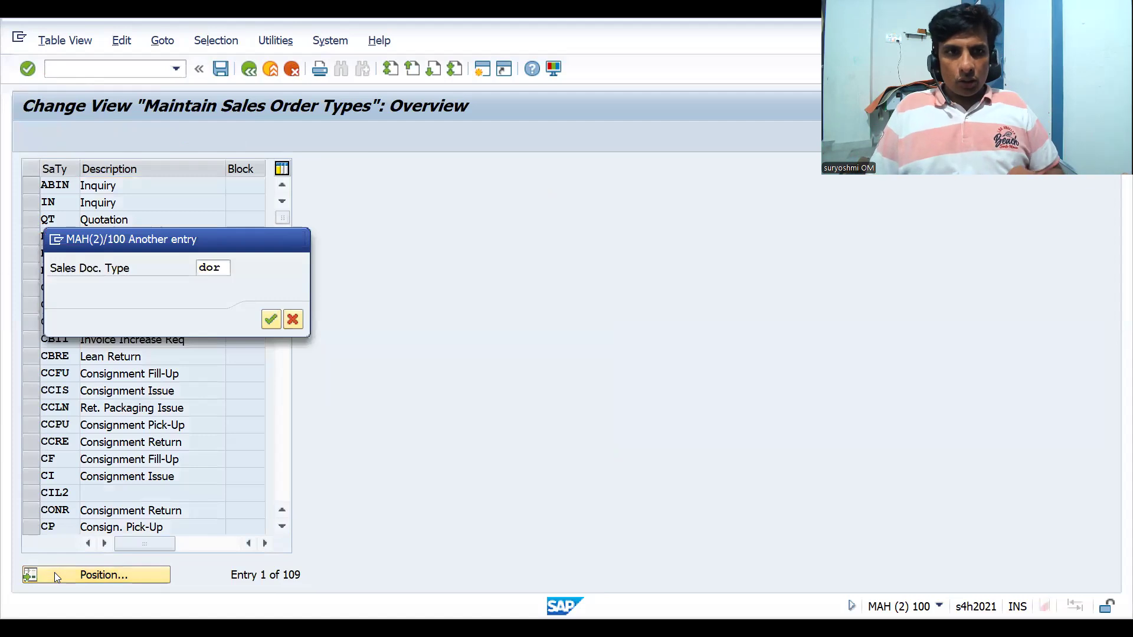
{"action": "key", "text": "Return"}
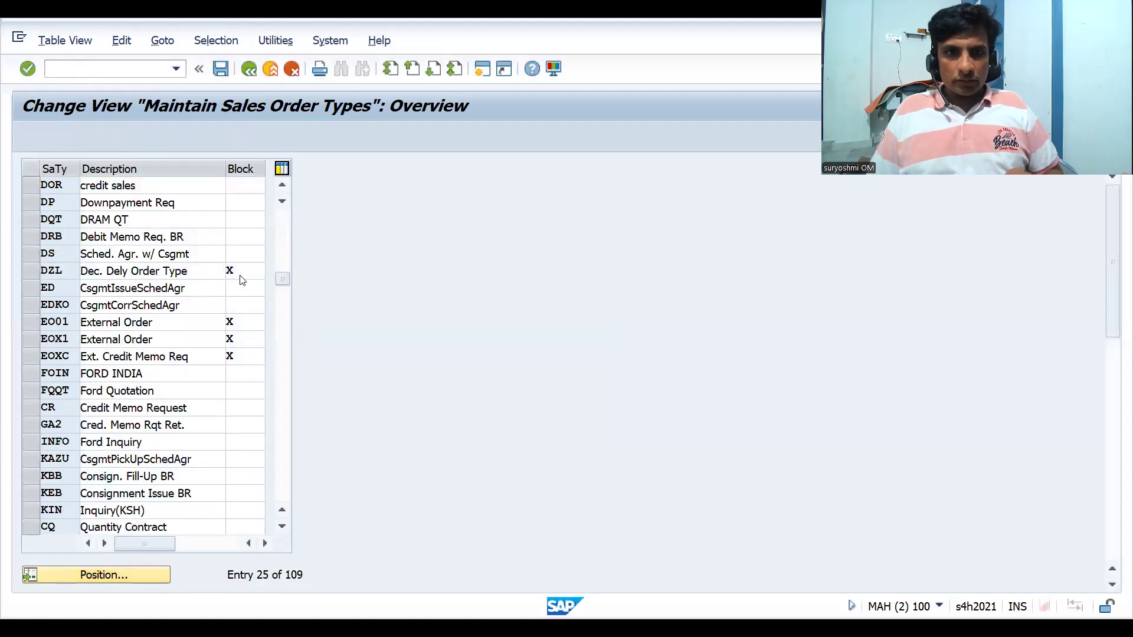
{"action": "key", "text": "F2"}
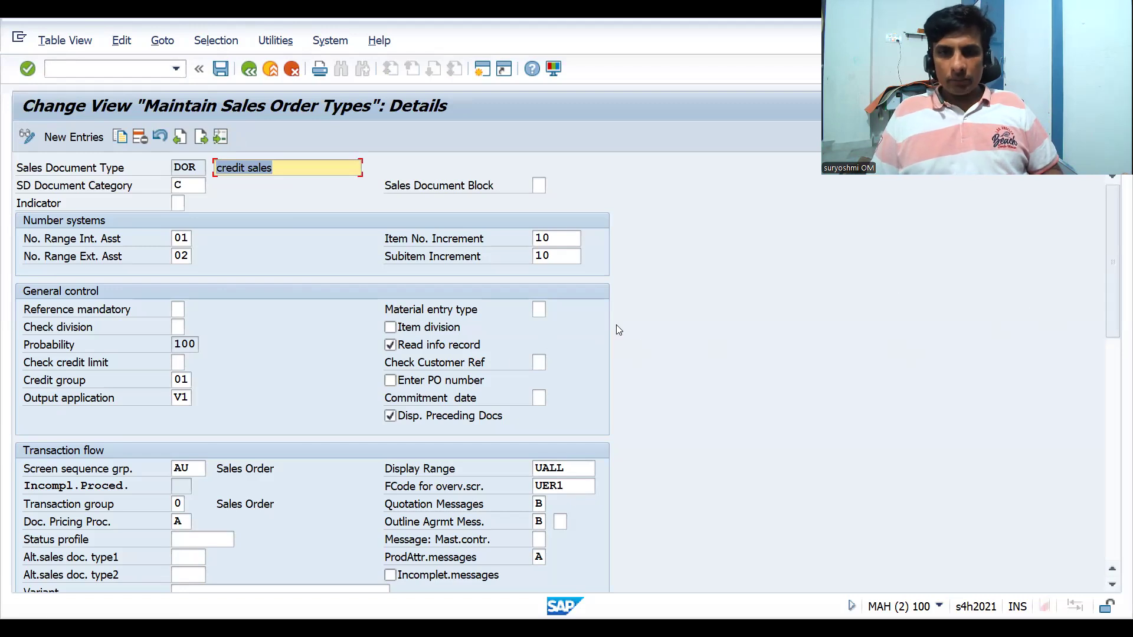
Deactivate Disp. Preceding Docs for sales document type DOR and save it under the proposed customizing request.
{"action": "left_click", "coordinate": [391, 416]}
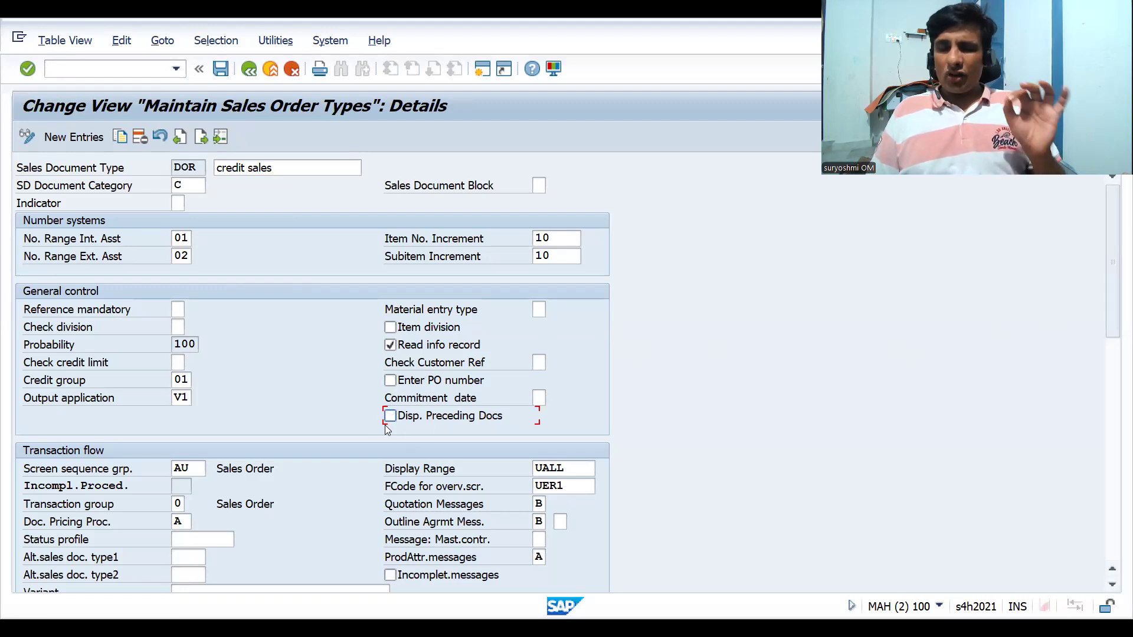
{"action": "key", "text": "ctrl+s"}
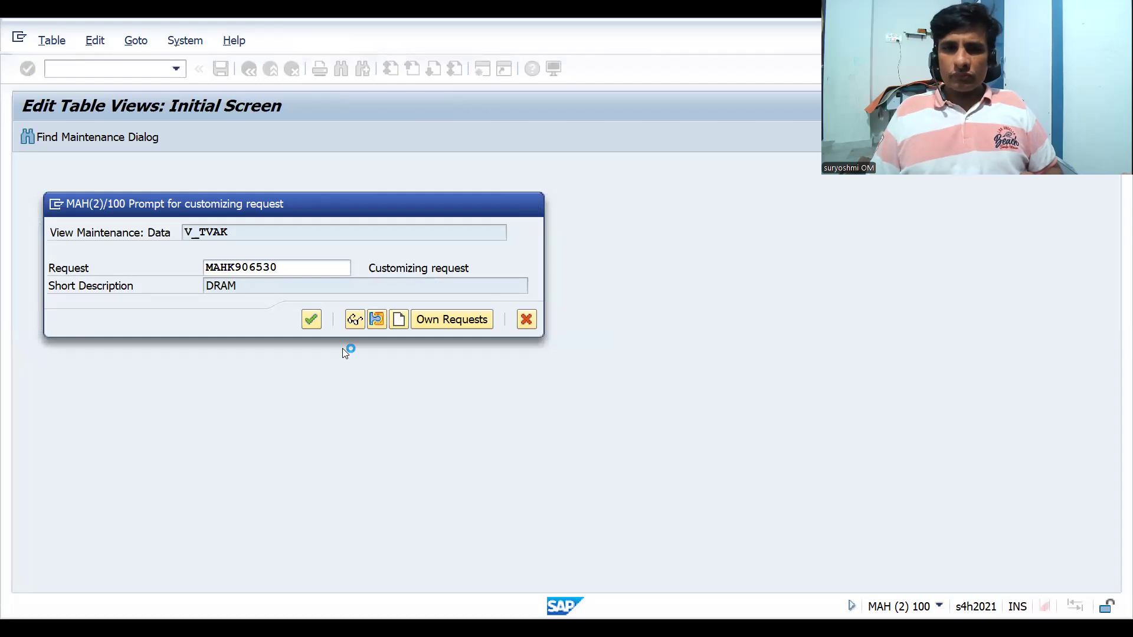
{"action": "key", "text": "Return"}
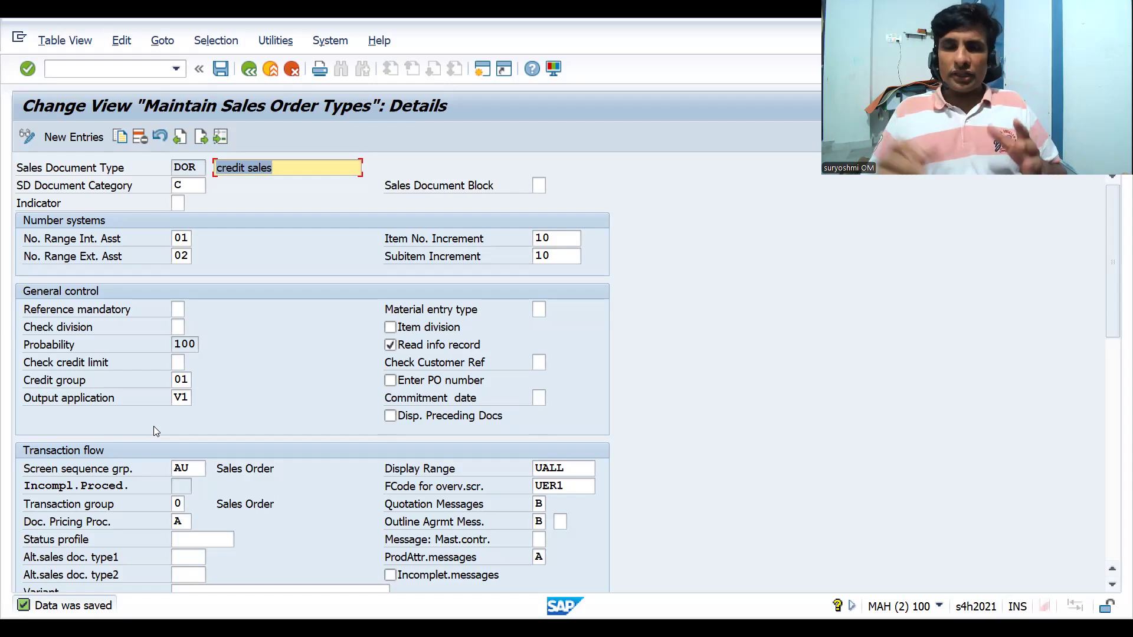
Start a new quotation in transaction VA21 with quotation type DQT, sales organization DRT1 and distribution channel DI.
{"action": "left_click", "coordinate": [97, 75]}
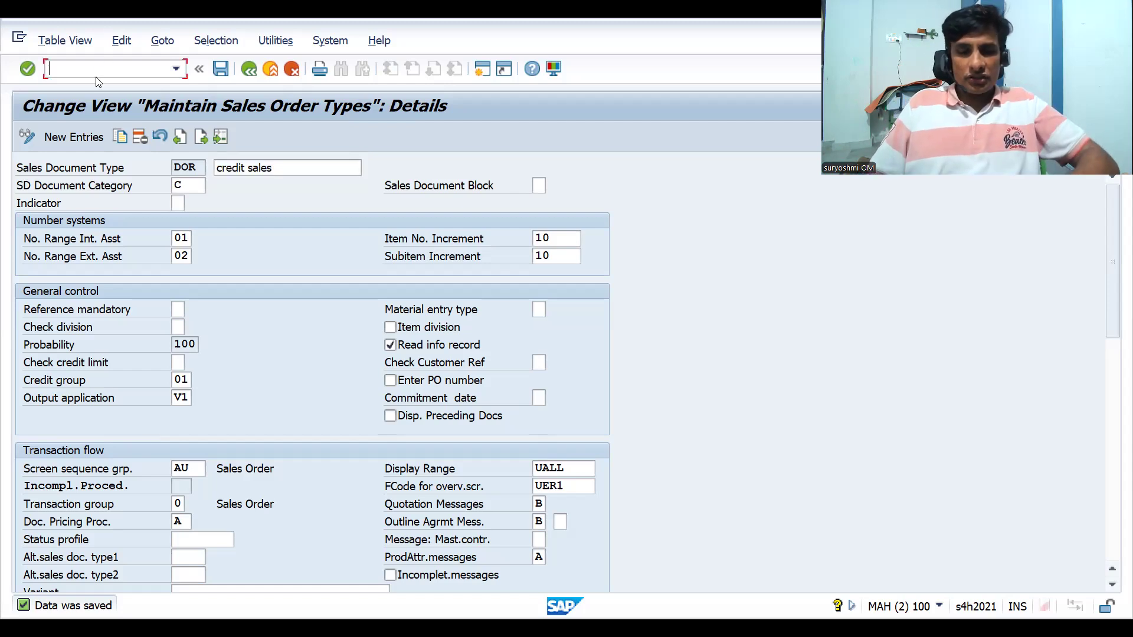
{"action": "type", "text": "/nva"}
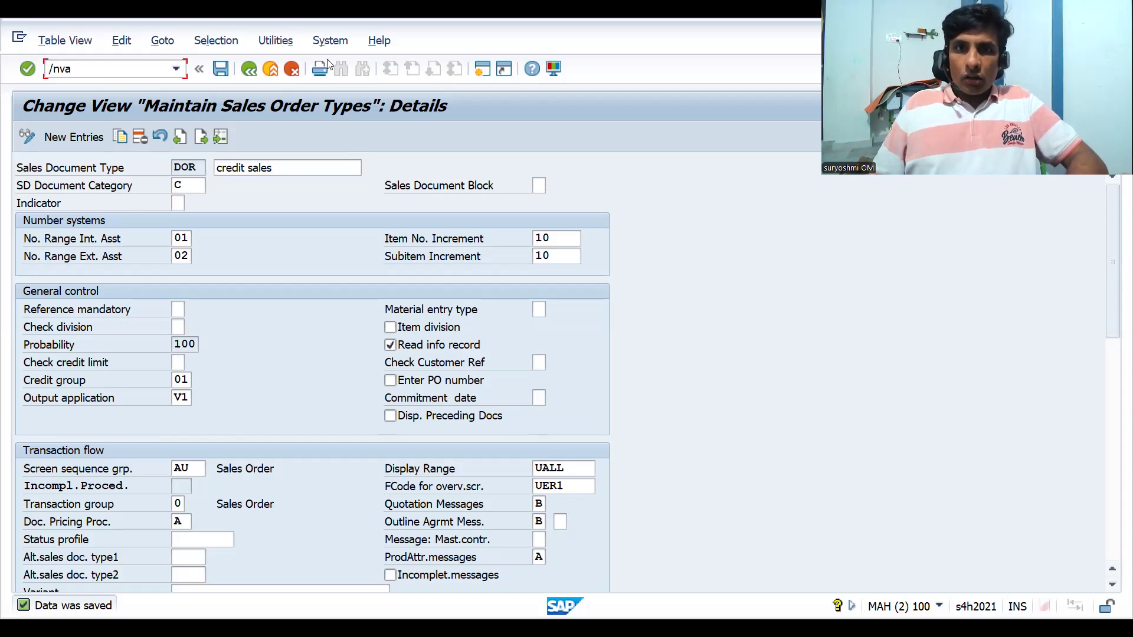
{"action": "key", "text": "Return"}
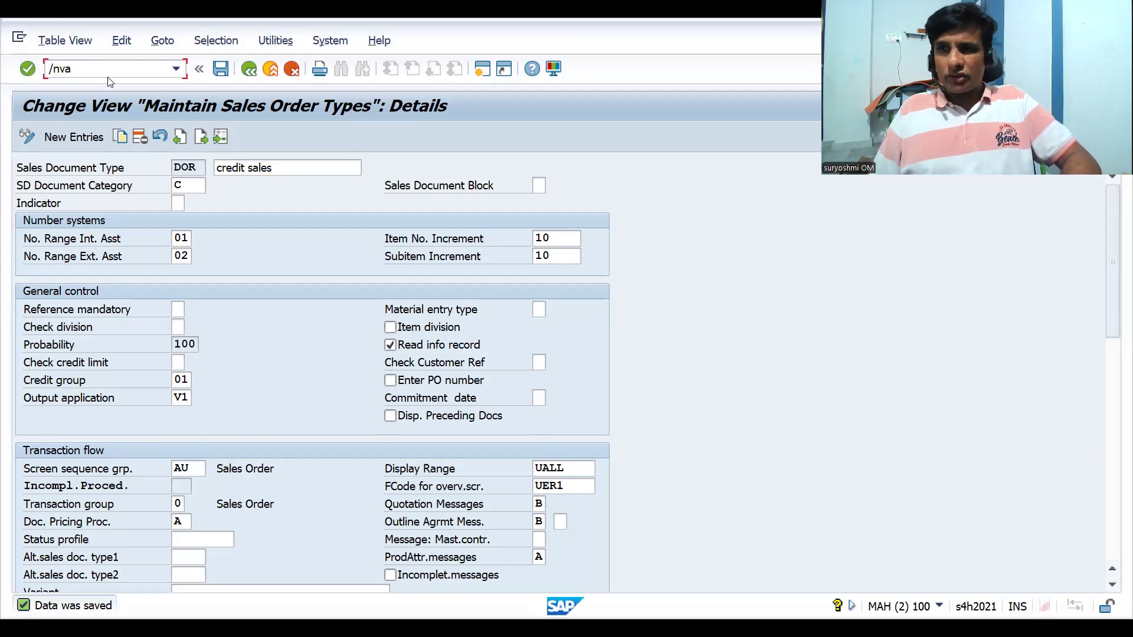
{"action": "type", "text": "/nva21"}
{"action": "key", "text": "Return"}
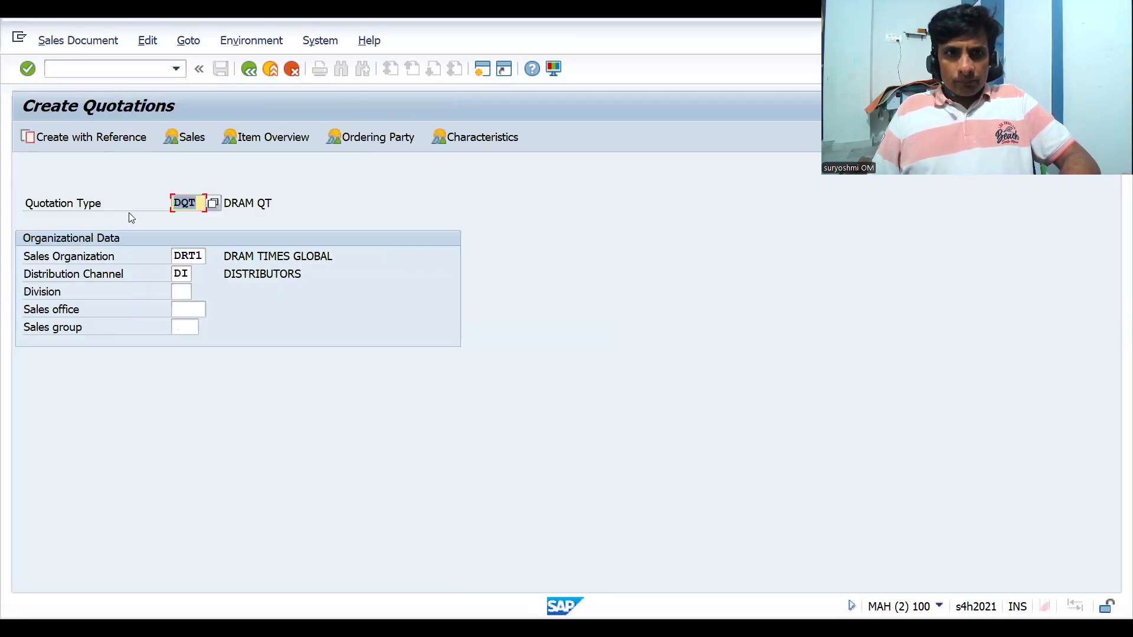
{"action": "key", "text": "Return"}
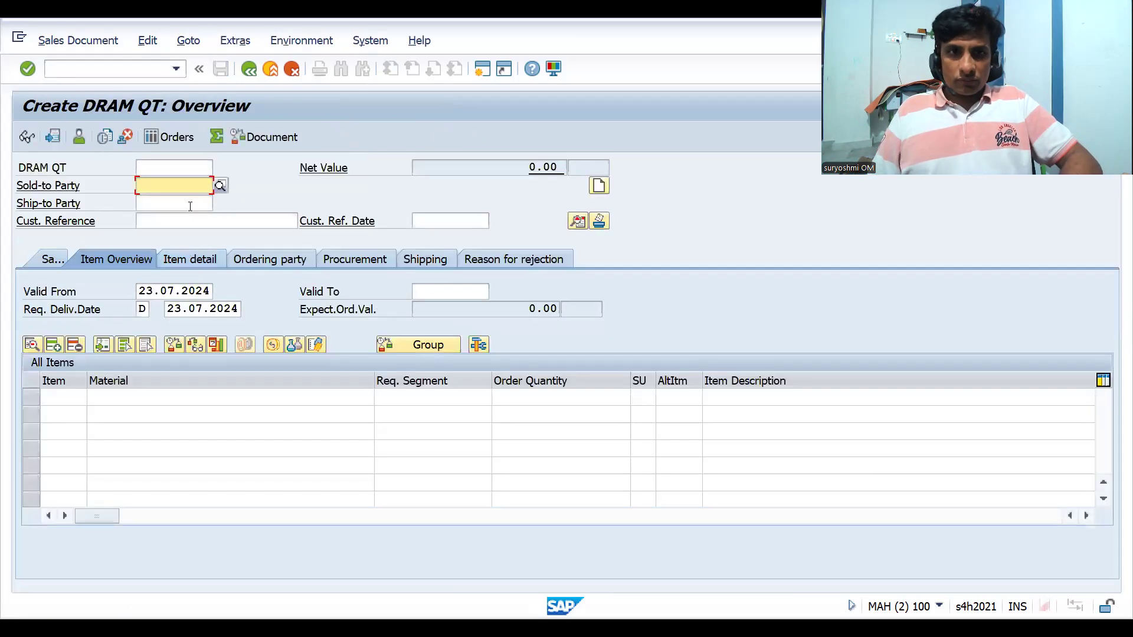
Fill in the quotation's sold-to party with the most recent customer number from the input history.
{"action": "left_click", "coordinate": [180, 187]}
{"action": "key", "text": "space"}
{"action": "key", "text": "Down"}
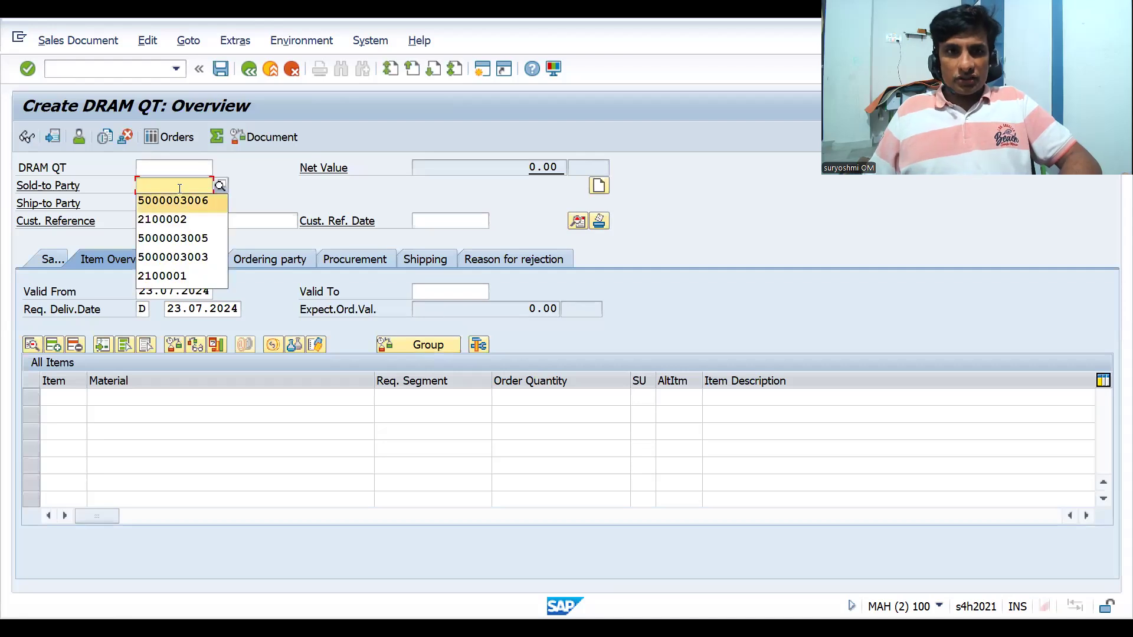
{"action": "key", "text": "Return"}
{"action": "key", "text": "Return"}
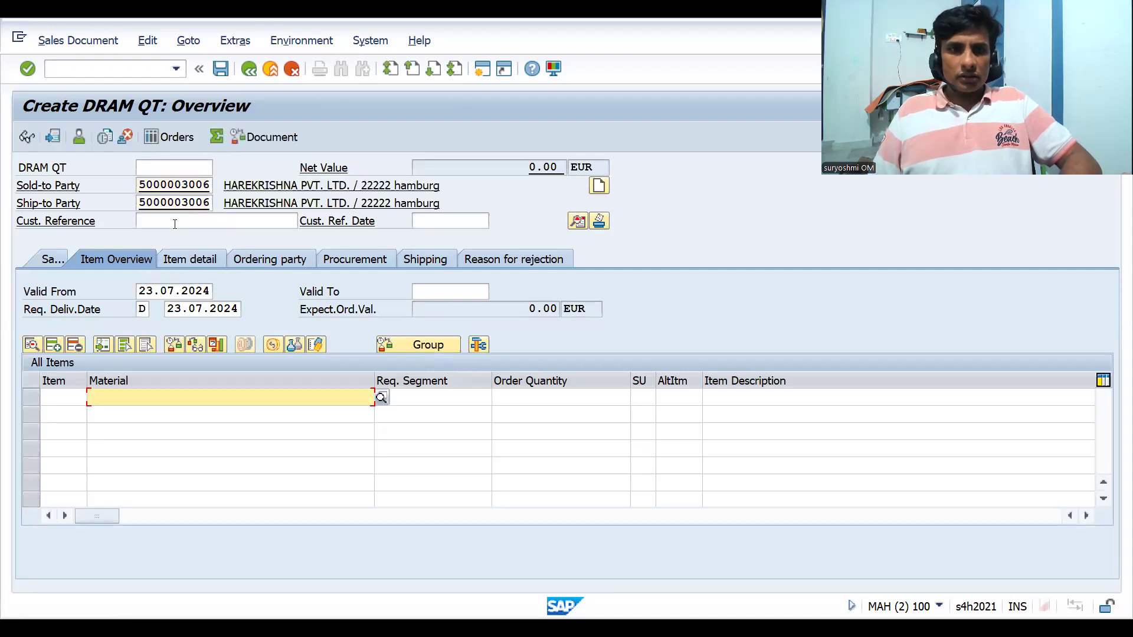
Set the quotation's customer reference to predocgtest.
{"action": "left_click", "coordinate": [175, 222]}
{"action": "key", "text": "space"}
{"action": "key", "text": "Down"}
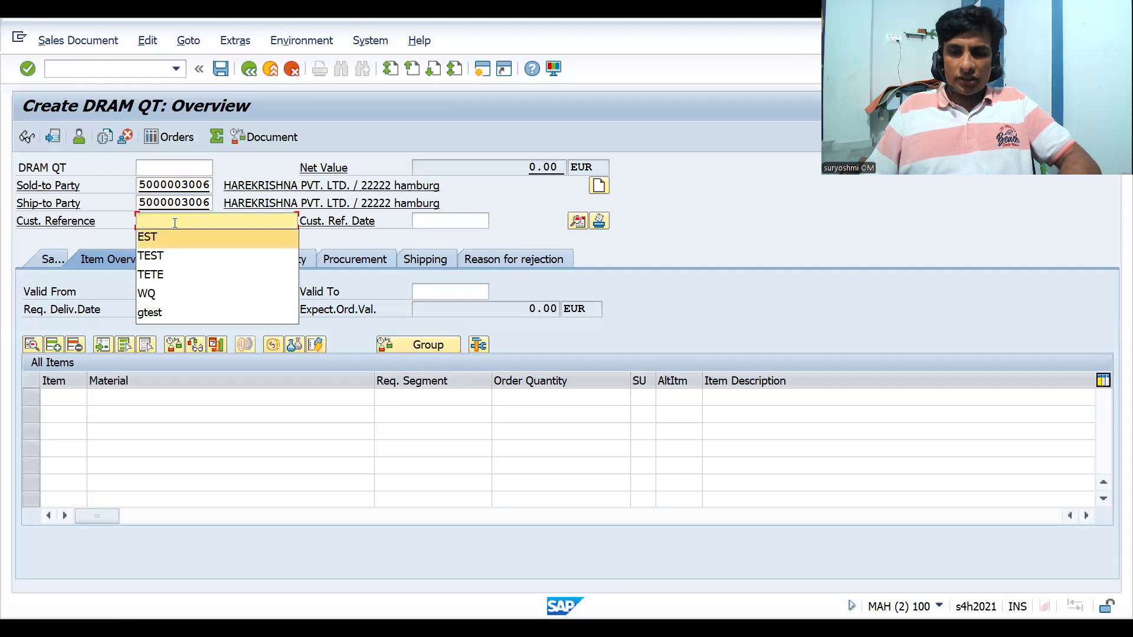
{"action": "type", "text": "pre"}
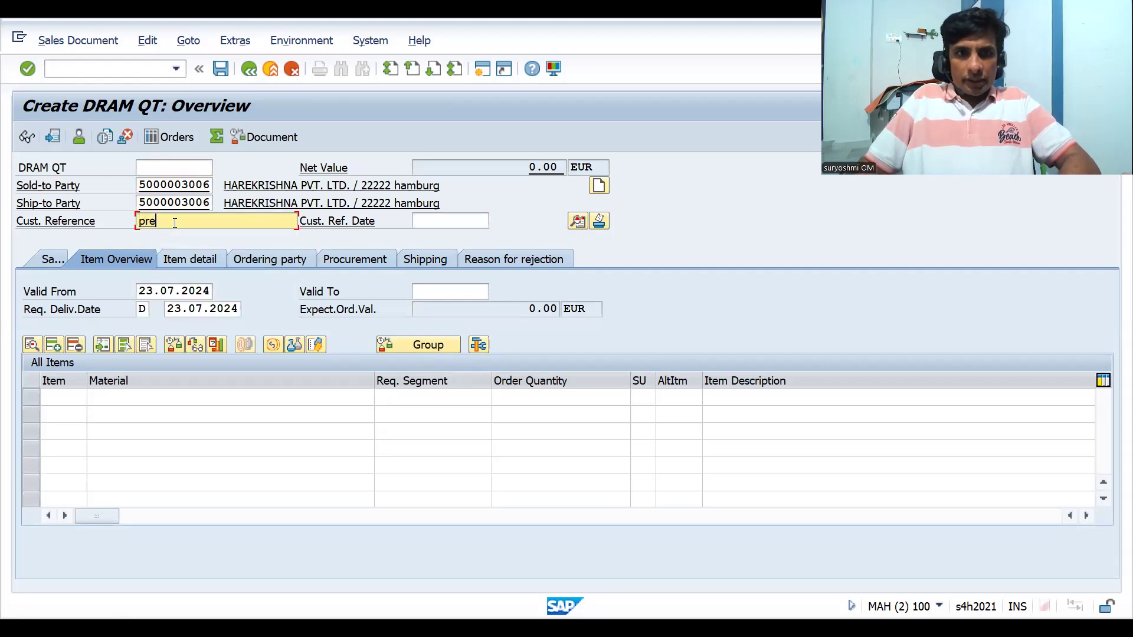
{"action": "type", "text": "docgtest"}
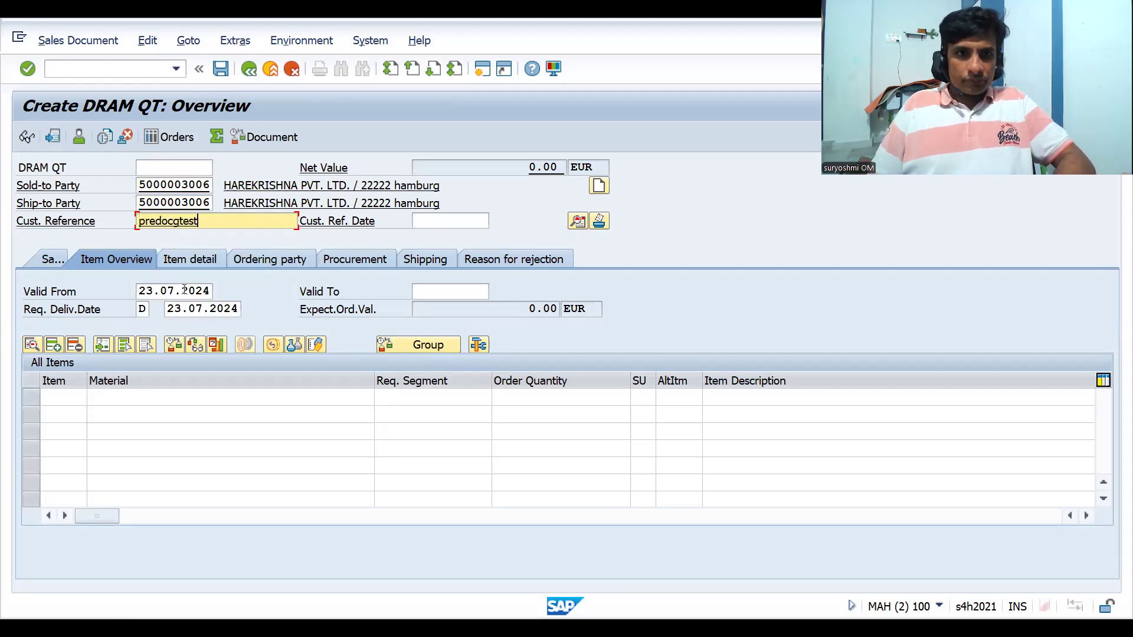
Add a first item to the quotation with material 443 and order quantity 2.
{"action": "left_click", "coordinate": [181, 397]}
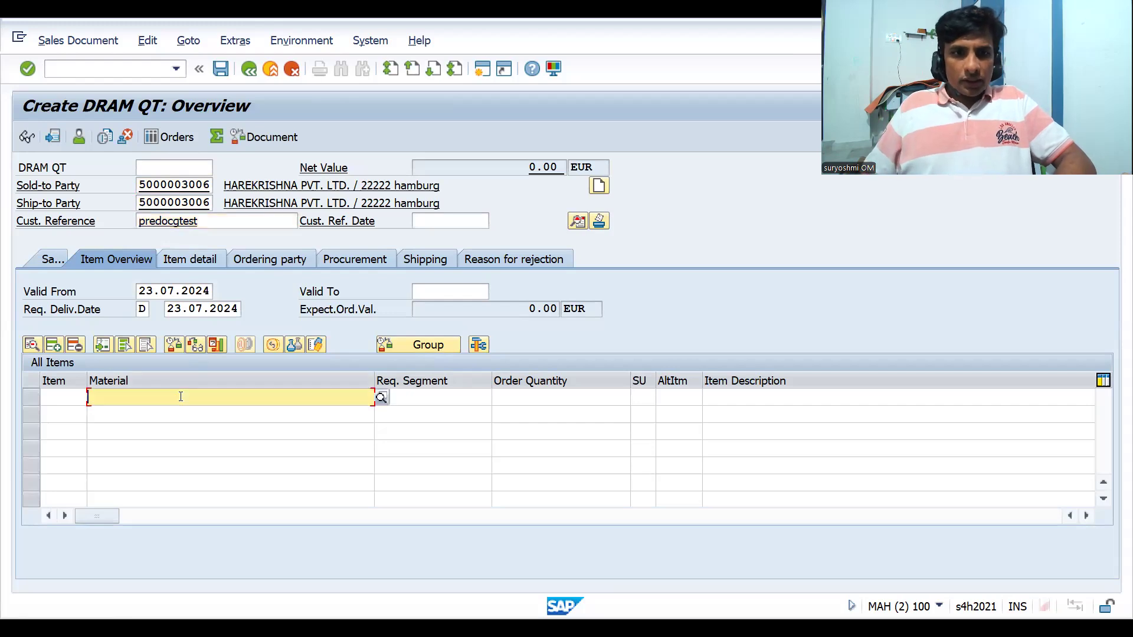
{"action": "key", "text": "Return"}
{"action": "key", "text": "Tab"}
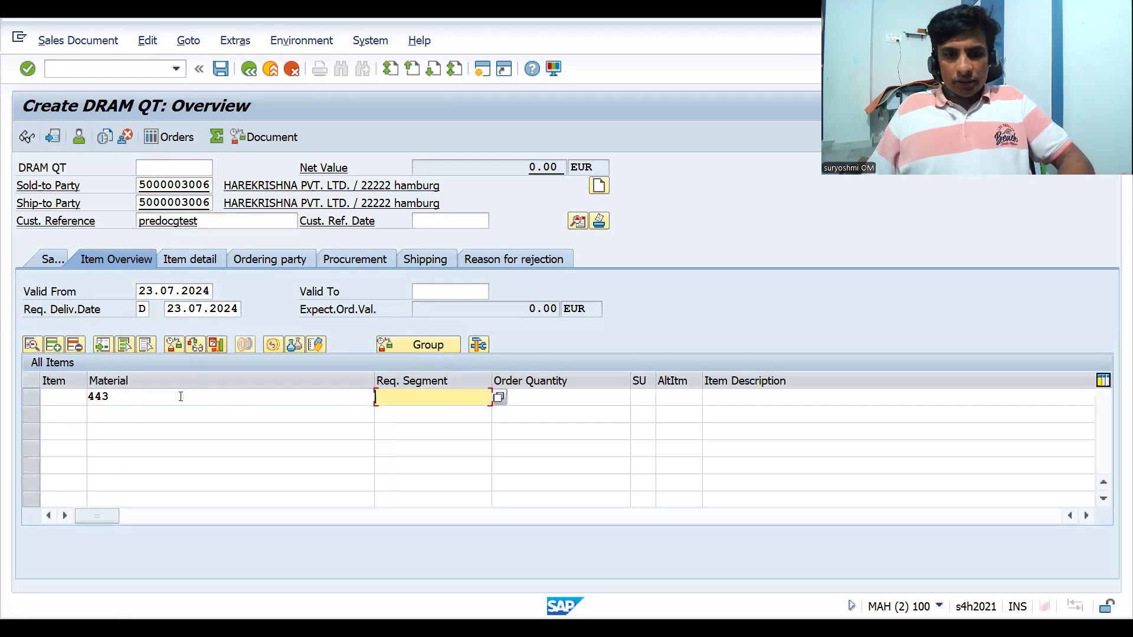
{"action": "key", "text": "Tab"}
{"action": "type", "text": "2"}
{"action": "key", "text": "Return"}
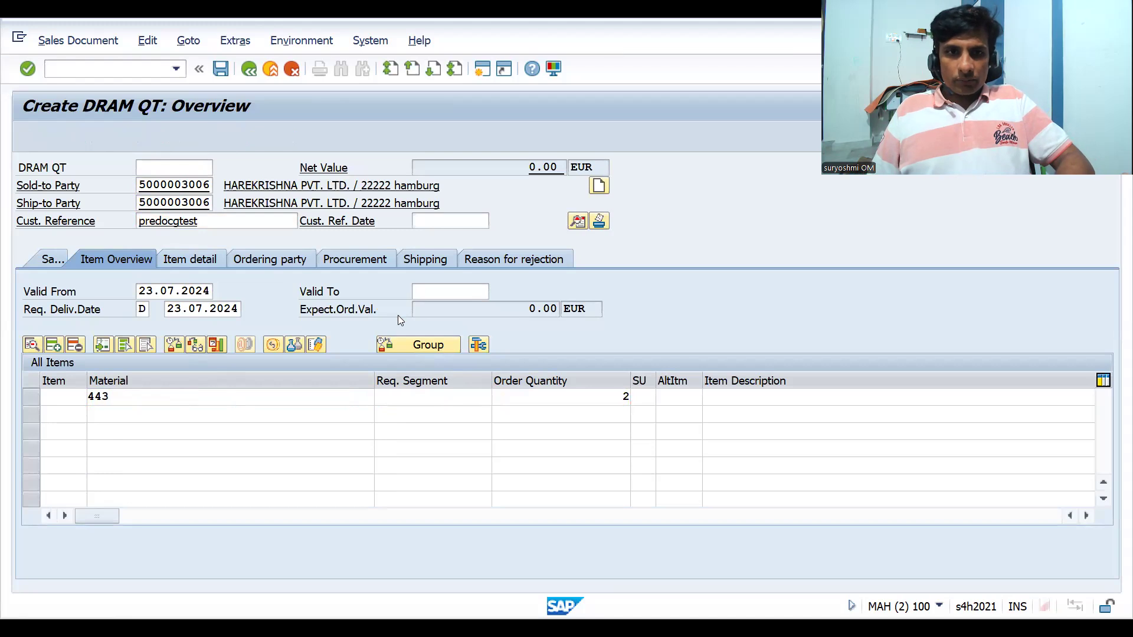
Set the quotation's Valid To date to 31.07.2024.
{"action": "left_click", "coordinate": [457, 294]}
{"action": "key", "text": "Down"}
{"action": "key", "text": "Return"}
{"action": "key", "text": "Return"}
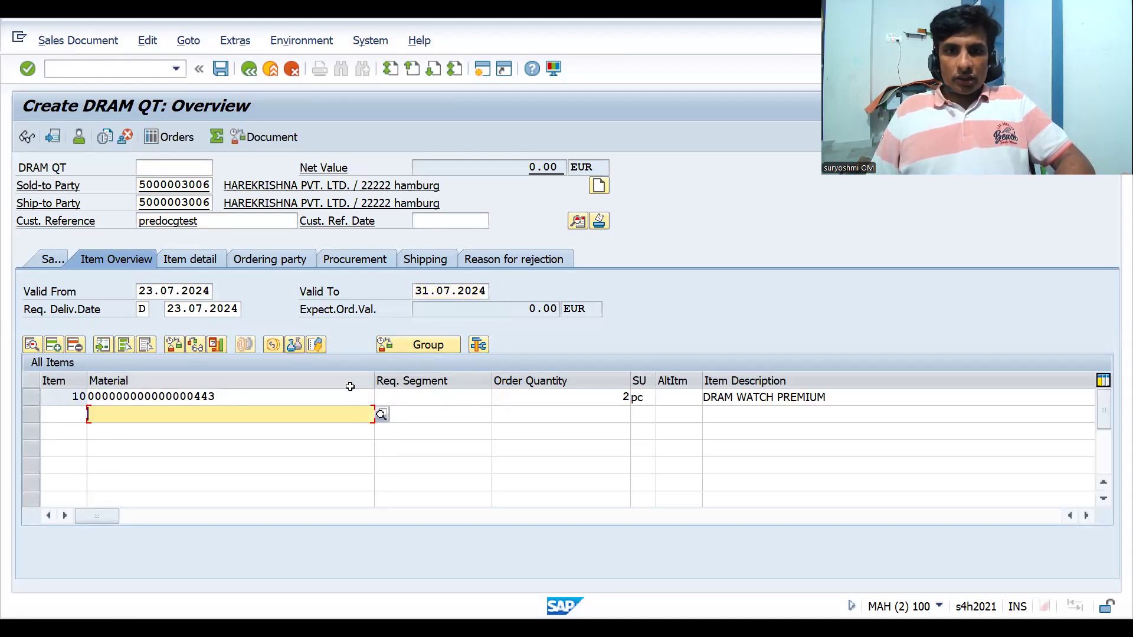
Open the details of item 10 and examine the origin and reference document fields under Preceding Documents Information.
{"action": "double_click", "coordinate": [345, 398]}
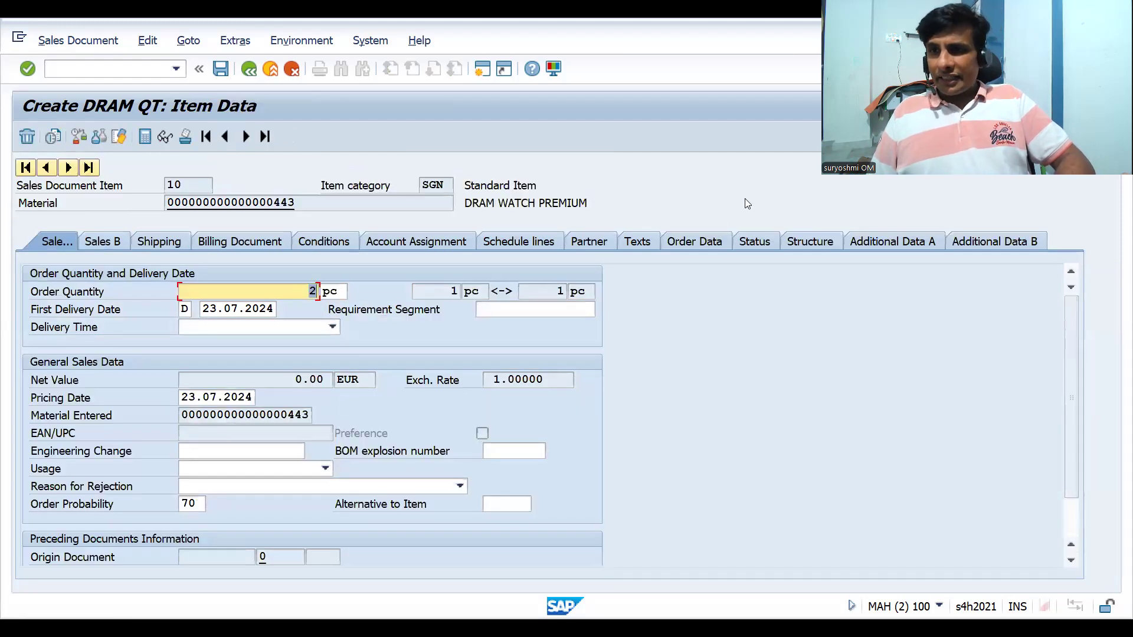
{"action": "left_click", "coordinate": [875, 245]}
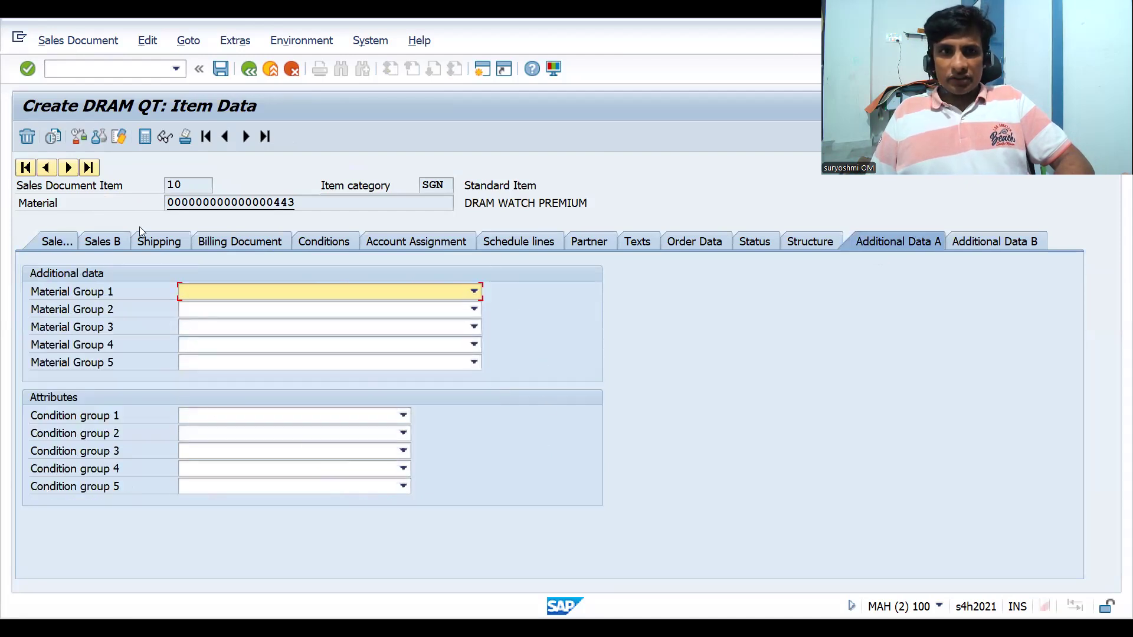
{"action": "left_click", "coordinate": [59, 242]}
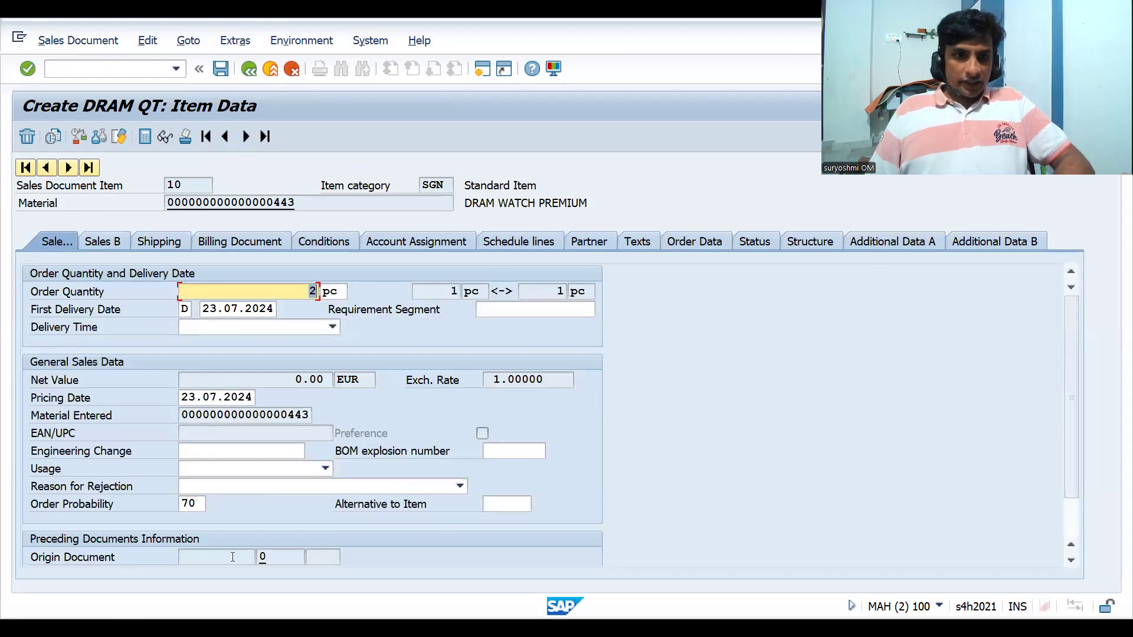
{"action": "left_click", "coordinate": [230, 556]}
{"action": "left_click", "coordinate": [292, 556]}
{"action": "left_click", "coordinate": [324, 558]}
{"action": "left_click_drag", "start_coordinate": [1072, 499], "coordinate": [1074, 532]}
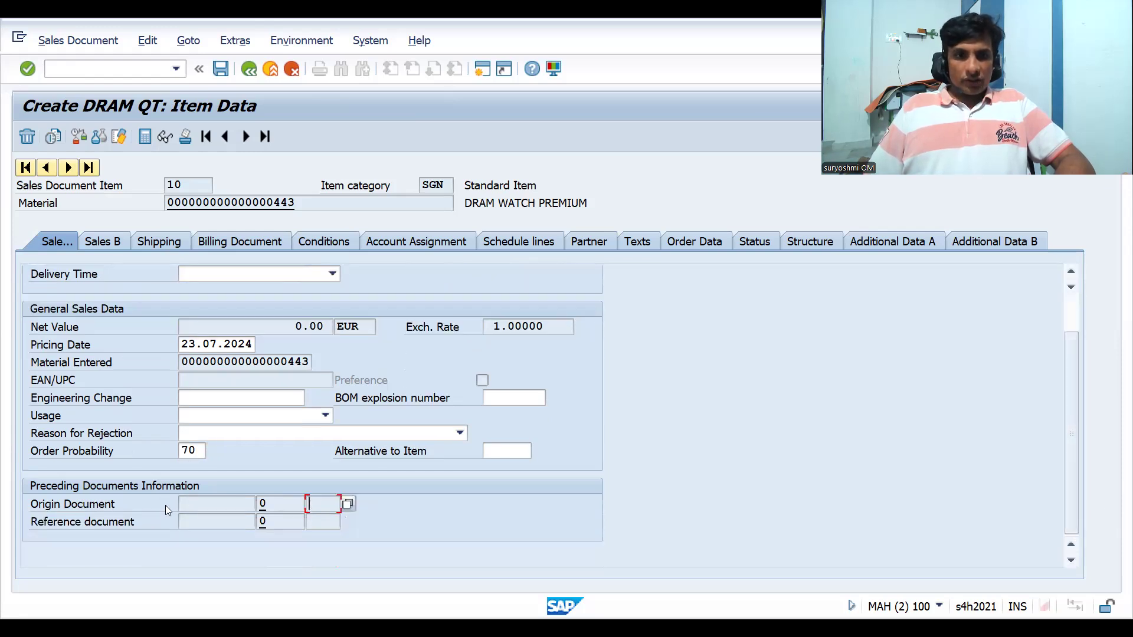
Check item 10's reference document and origin document fields and initiate saving the quotation.
{"action": "left_click", "coordinate": [188, 523]}
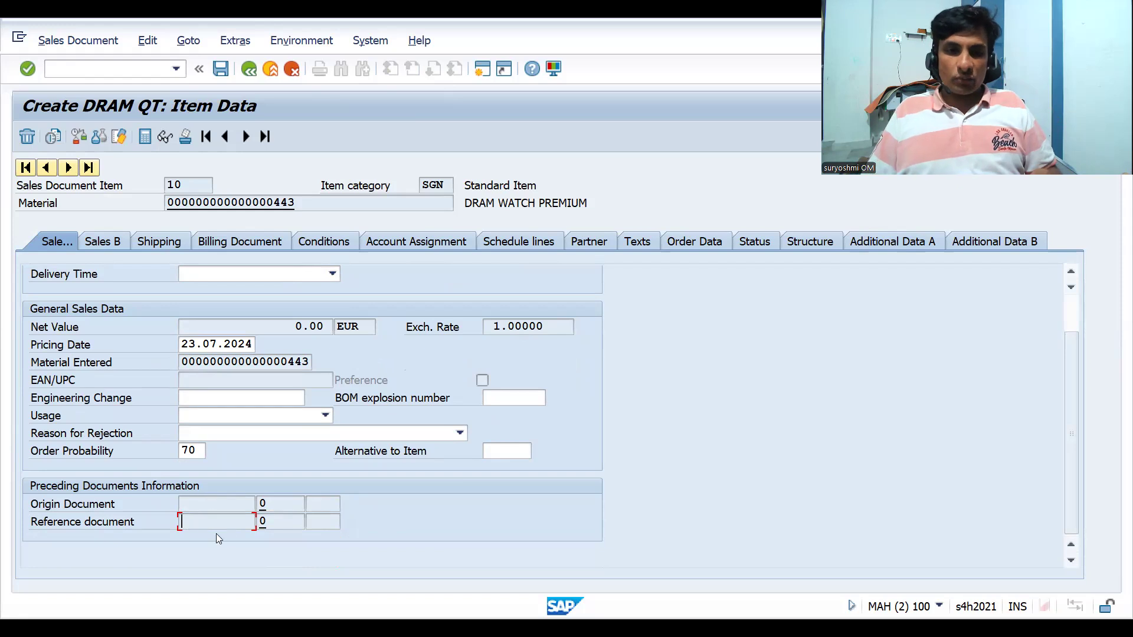
{"action": "left_click", "coordinate": [218, 508]}
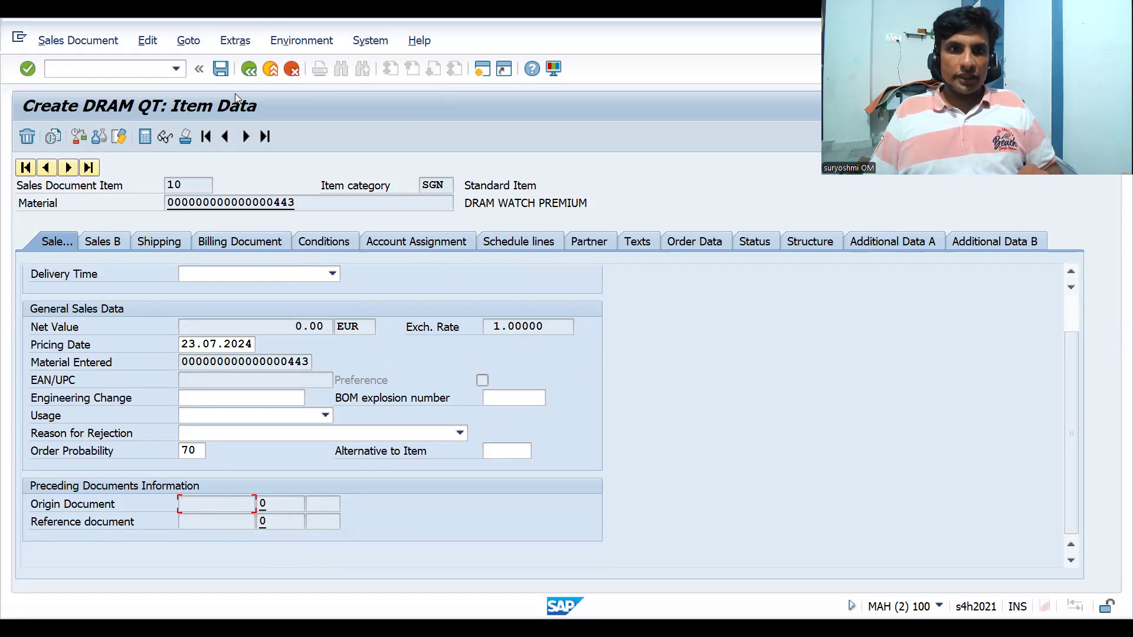
{"action": "left_click", "coordinate": [221, 69]}
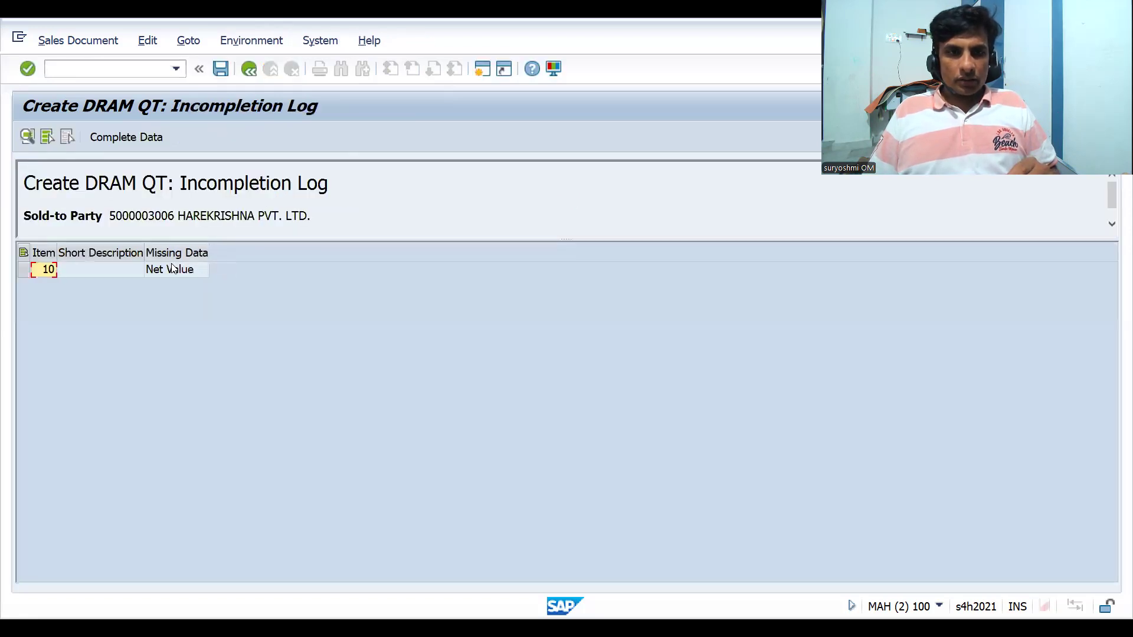
Complete item 10's missing net value with condition type PR00 at an amount of 33 and save the quotation.
{"action": "double_click", "coordinate": [171, 269]}
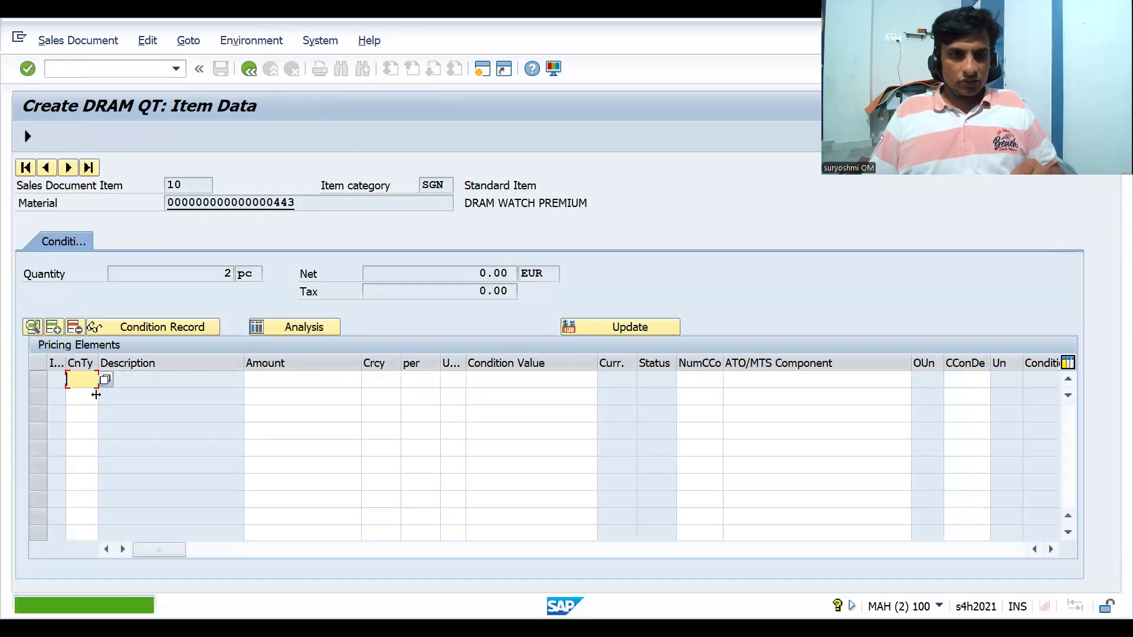
{"action": "type", "text": "pr00"}
{"action": "key", "text": "Tab"}
{"action": "type", "text": "33"}
{"action": "key", "text": "Return"}
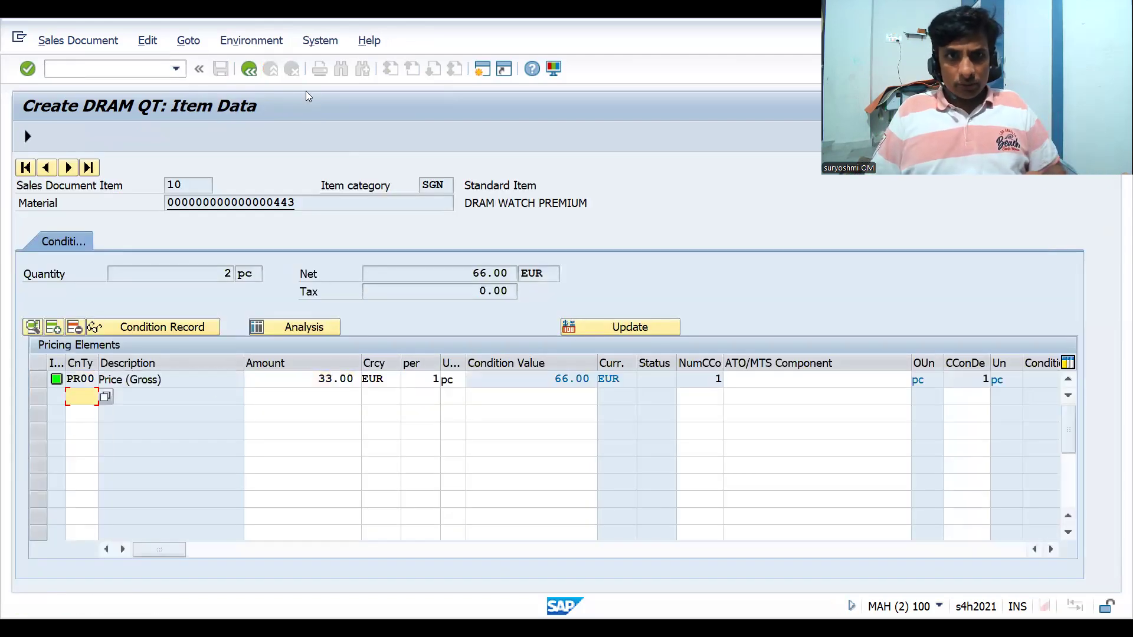
{"action": "key", "text": "F3"}
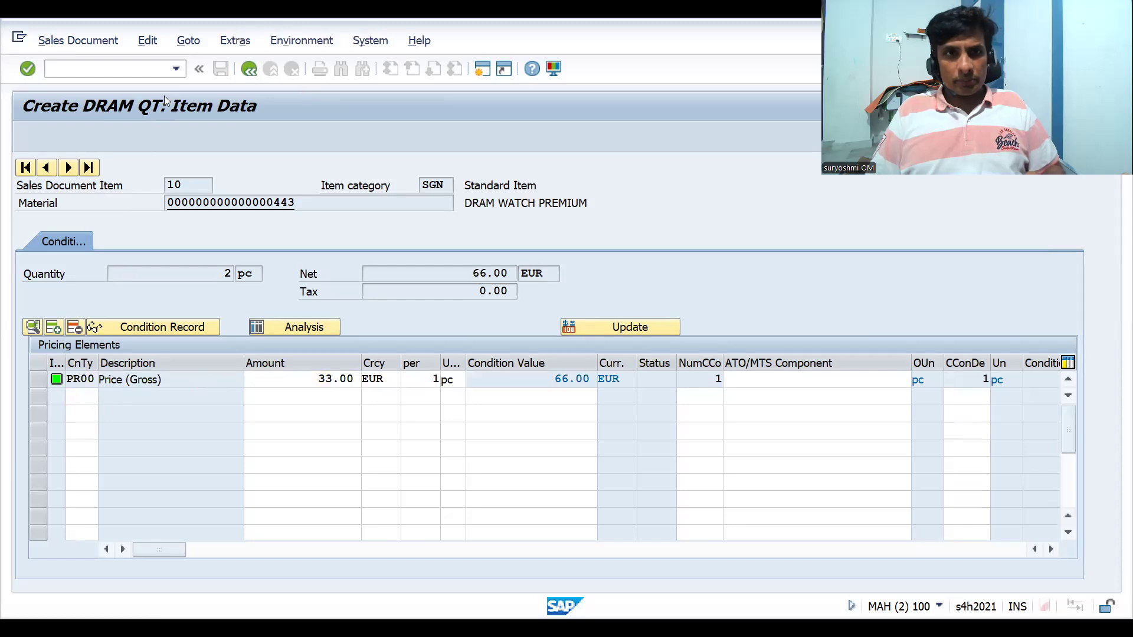
{"action": "key", "text": "ctrl+s"}
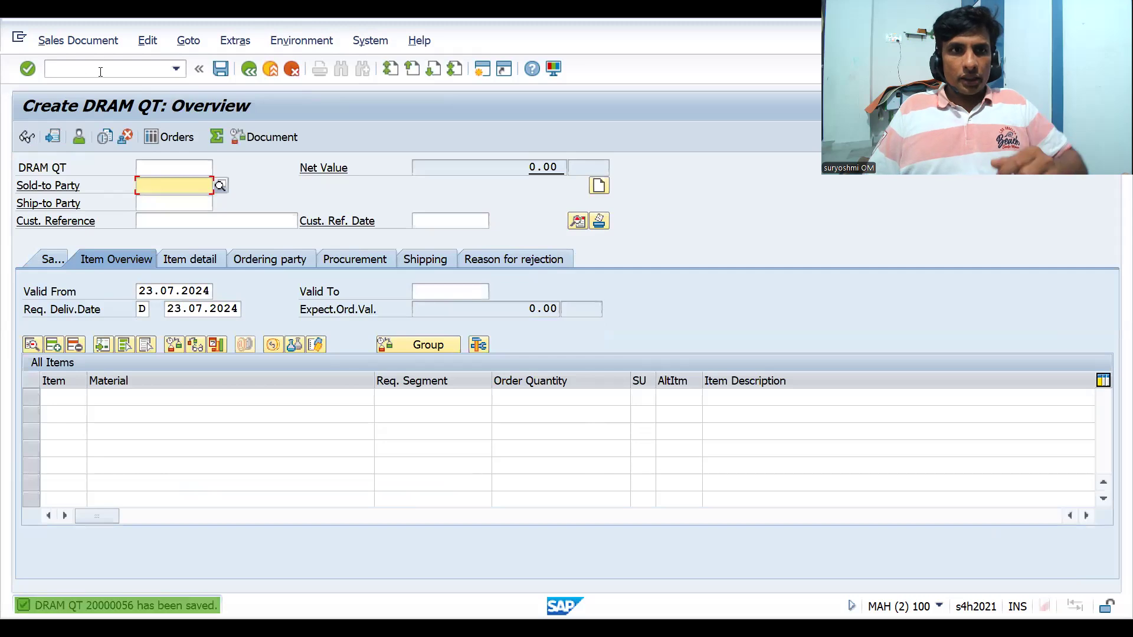
Display the newly saved quotation in transaction VA23 and examine the sales data of item 10.
{"action": "key", "text": "ctrl+slash"}
{"action": "type", "text": "/nva3"}
{"action": "key", "text": "Return"}
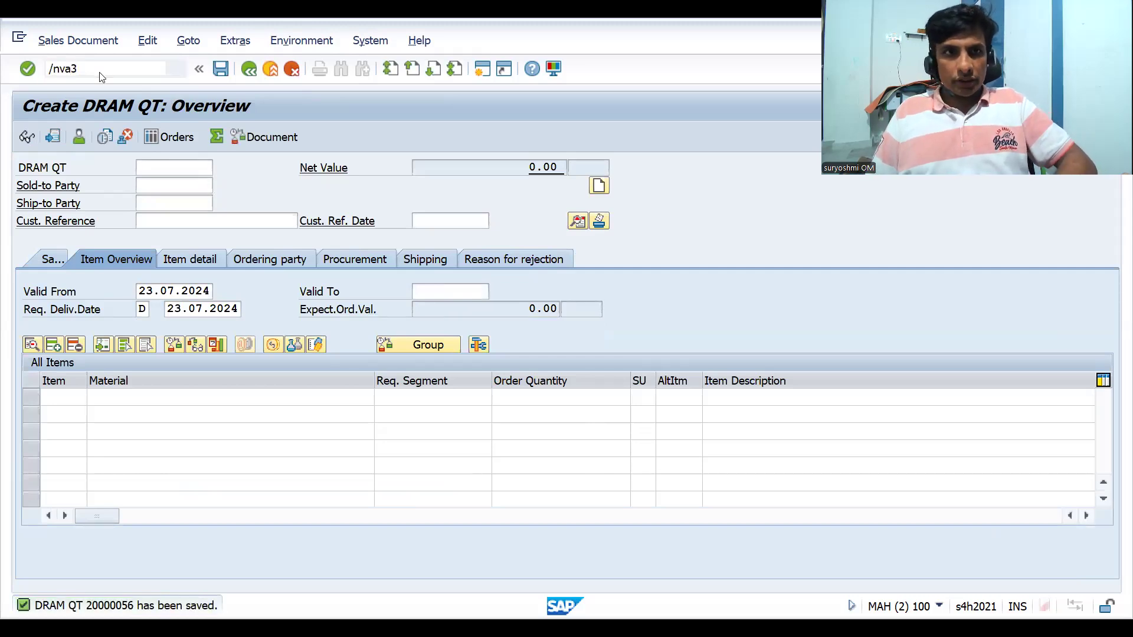
{"action": "type", "text": "va23"}
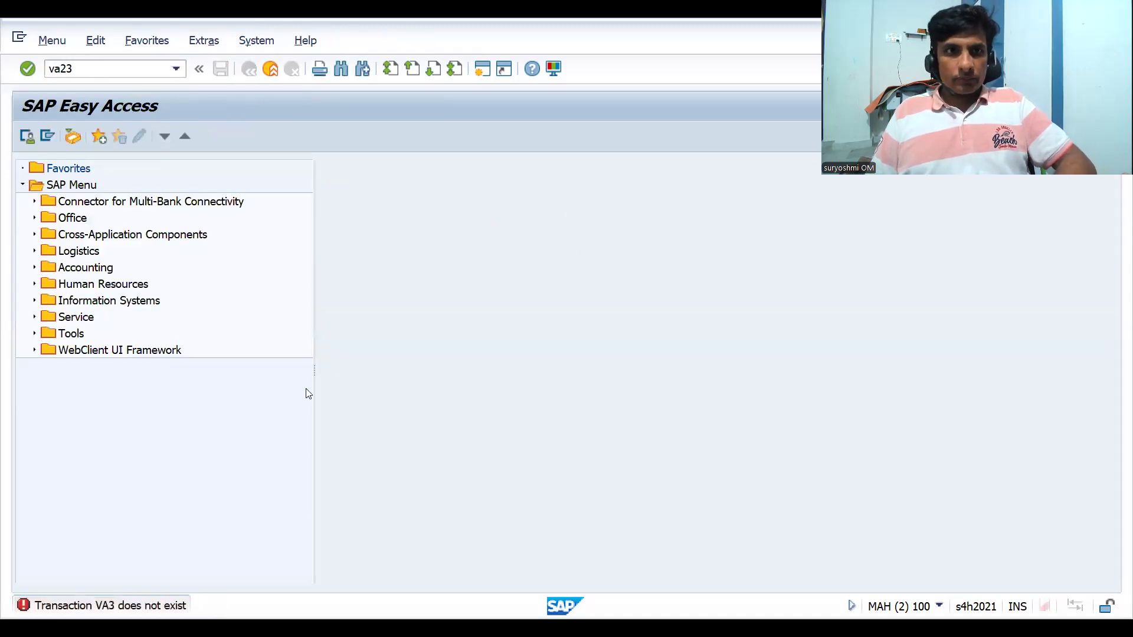
{"action": "key", "text": "Return"}
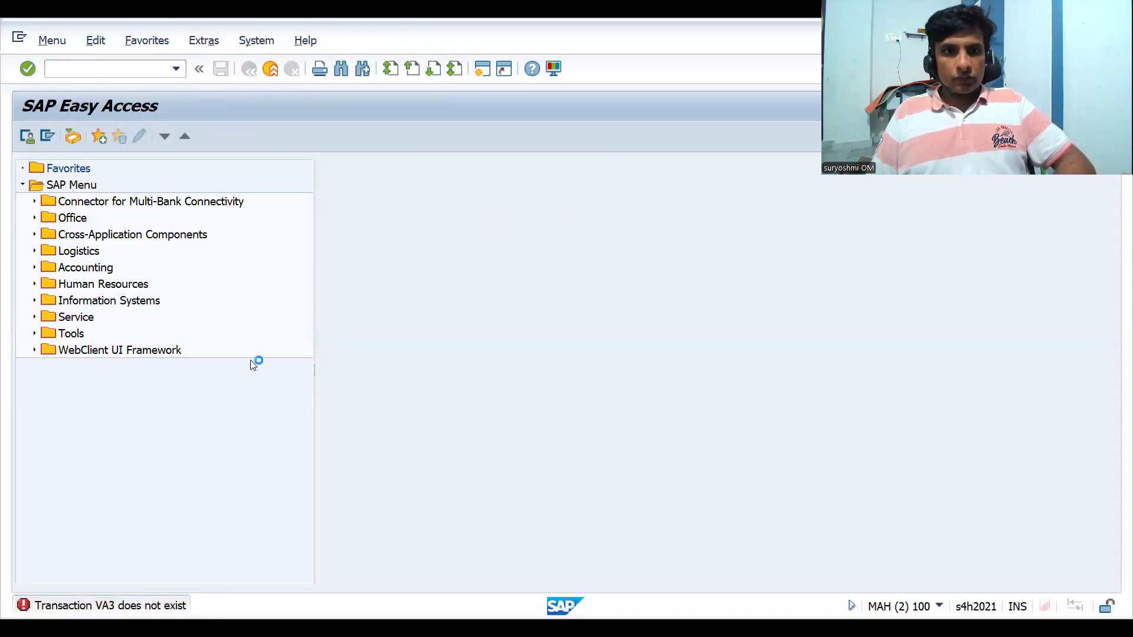
{"action": "key", "text": "Return"}
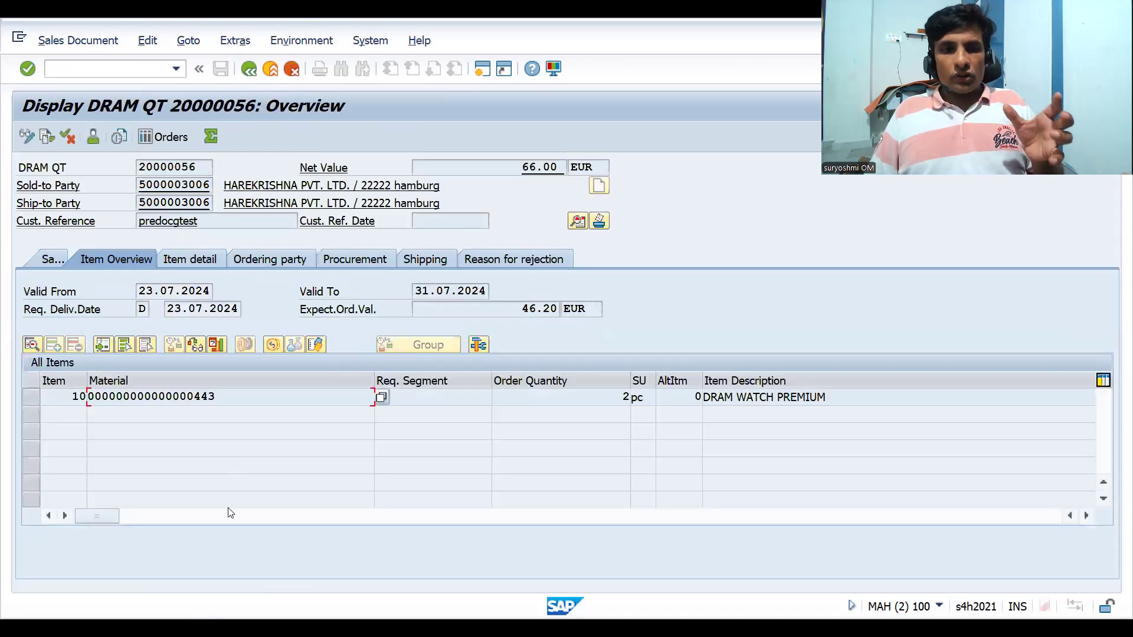
{"action": "double_click", "coordinate": [210, 397]}
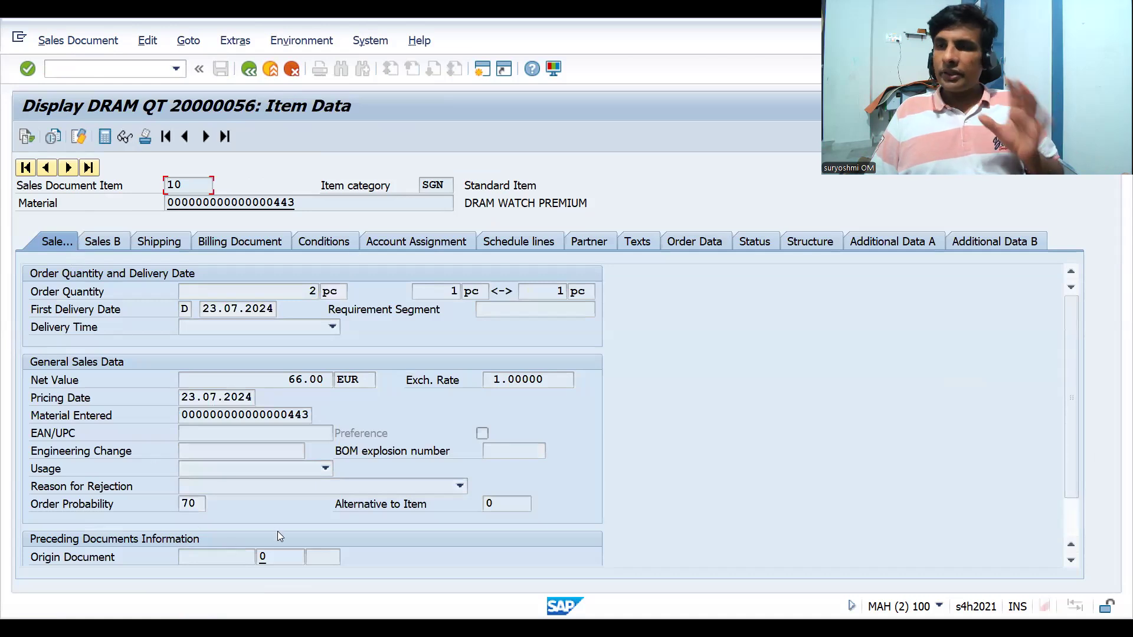
Start a DOR sales document in transaction VA01 with division DC and return to its initial screen.
{"action": "left_click", "coordinate": [76, 67]}
{"action": "type", "text": "/nva01"}
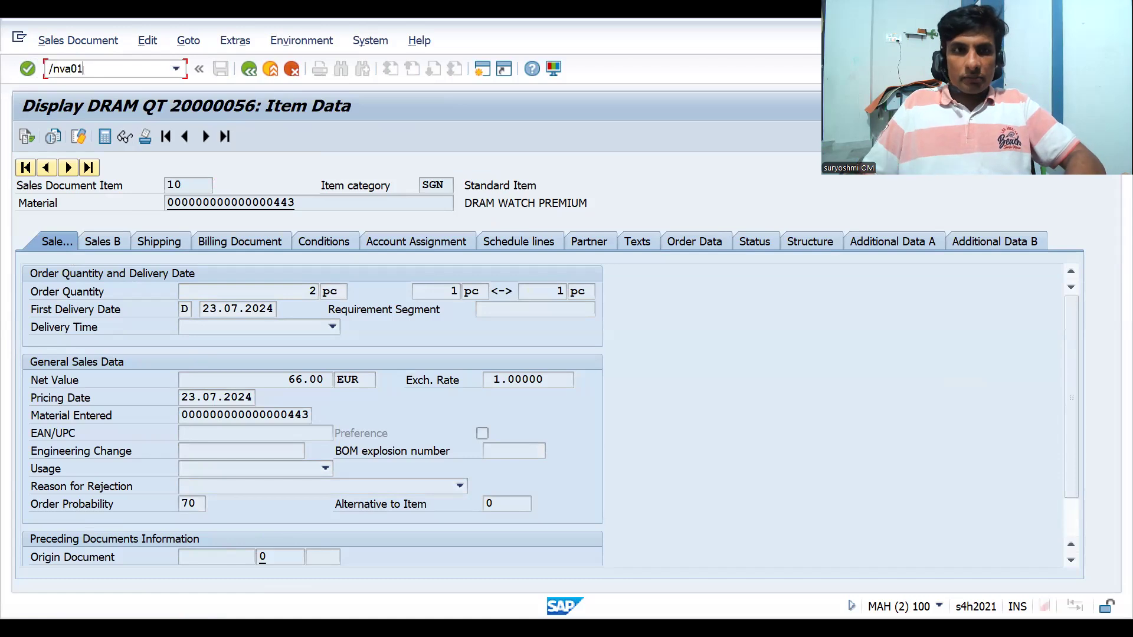
{"action": "key", "text": "Return"}
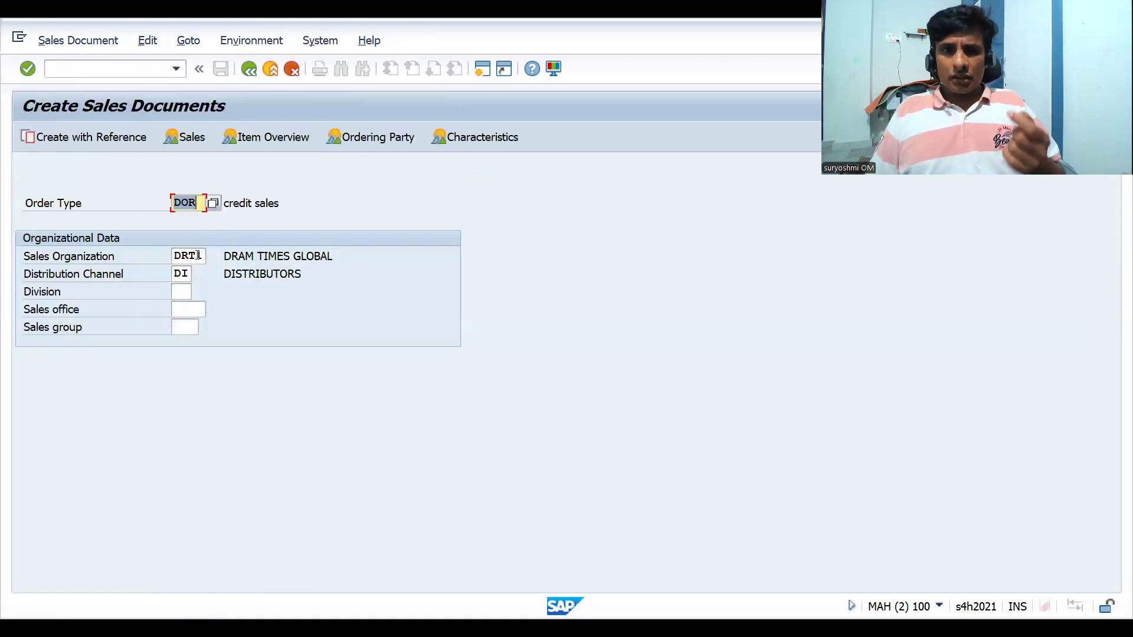
{"action": "left_click", "coordinate": [186, 292]}
{"action": "left_click", "coordinate": [186, 294]}
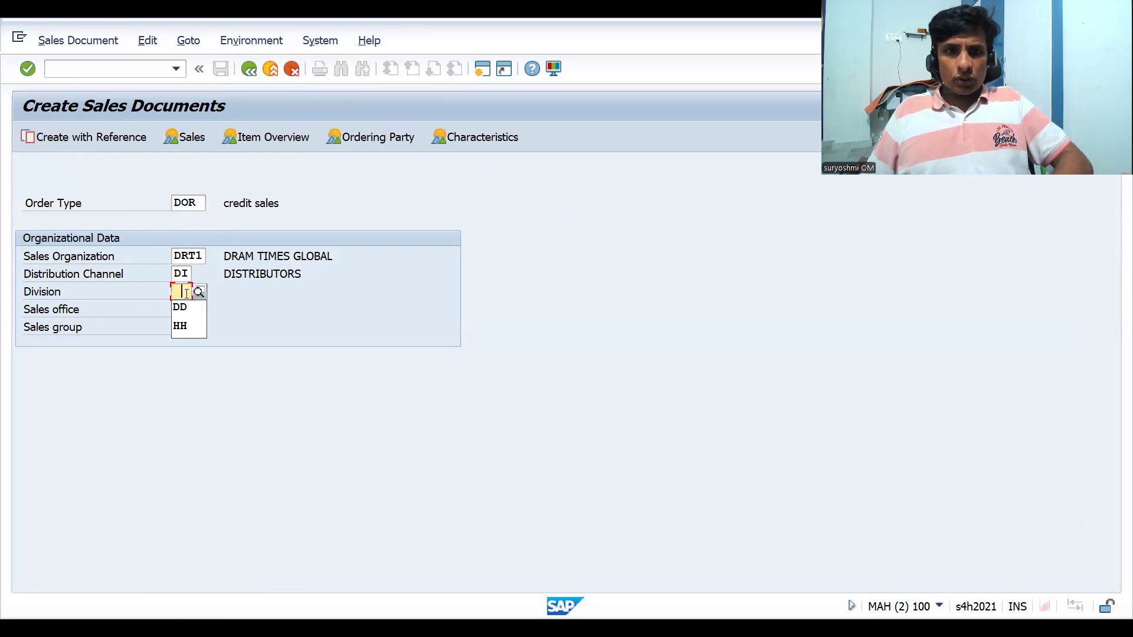
{"action": "type", "text": "dc"}
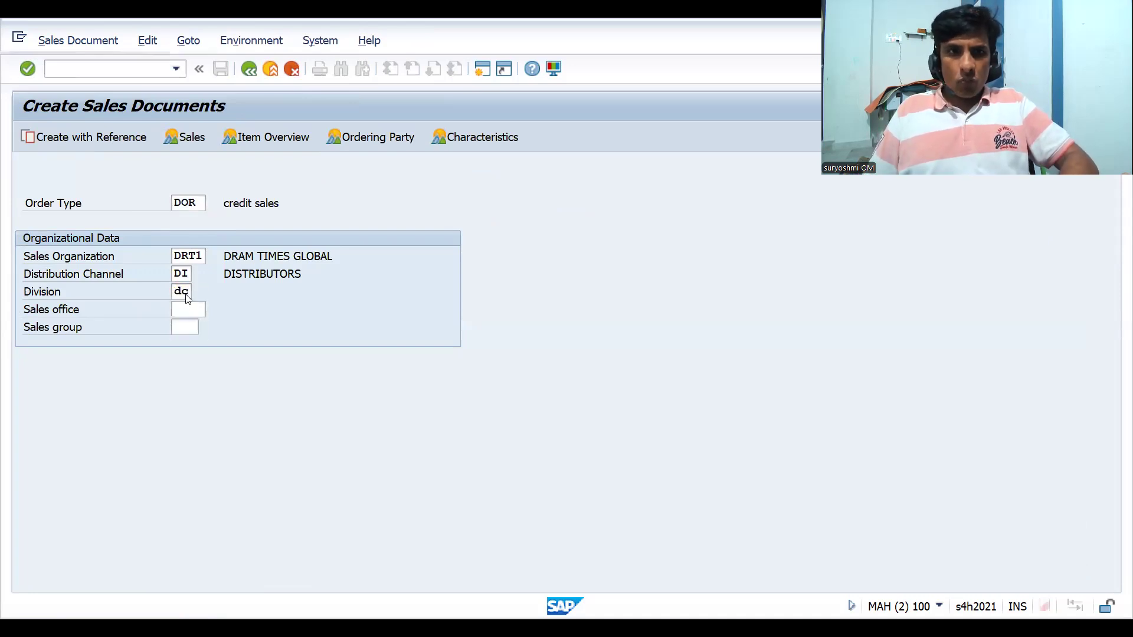
{"action": "key", "text": "Return"}
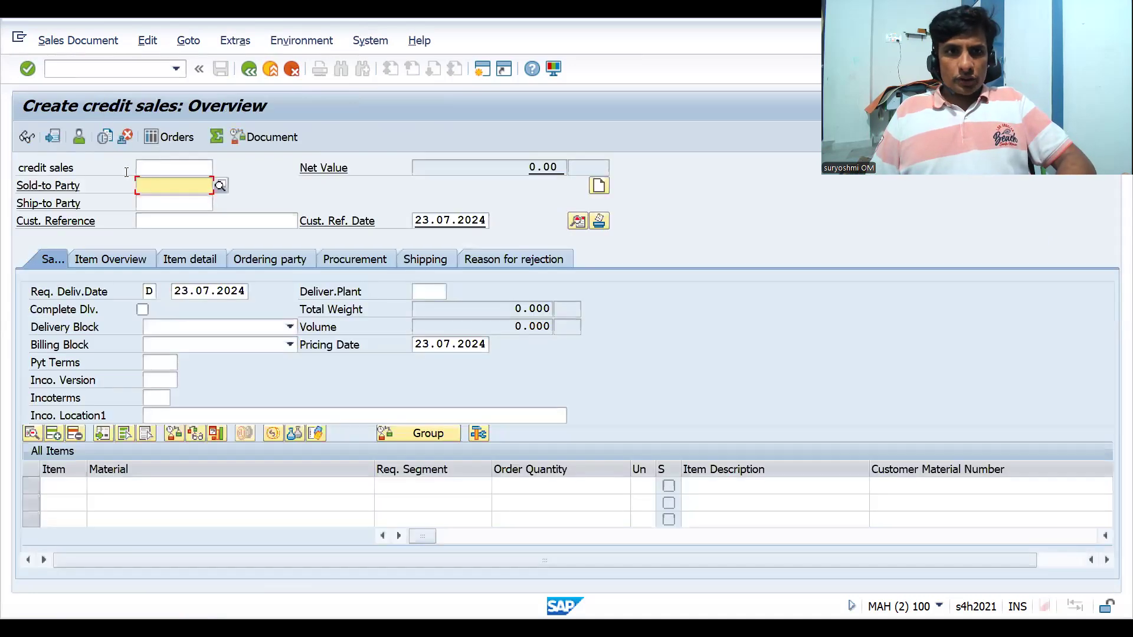
{"action": "left_click", "coordinate": [249, 69]}
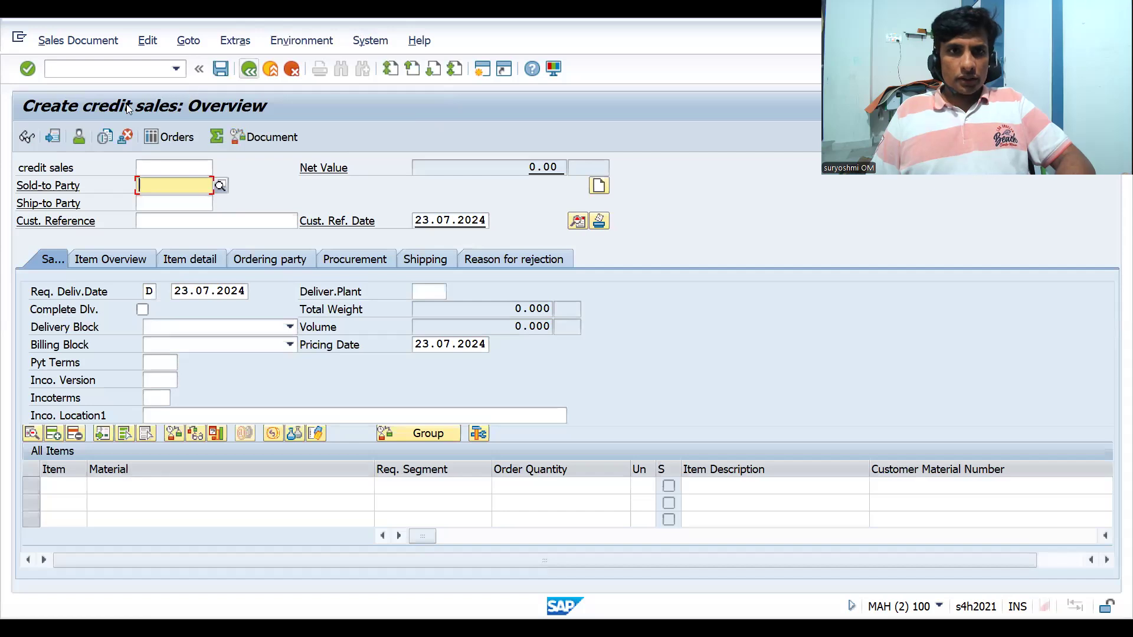
Create the DOR sales document with reference to the saved predocgtest quotation, copying its data.
{"action": "left_click", "coordinate": [81, 39]}
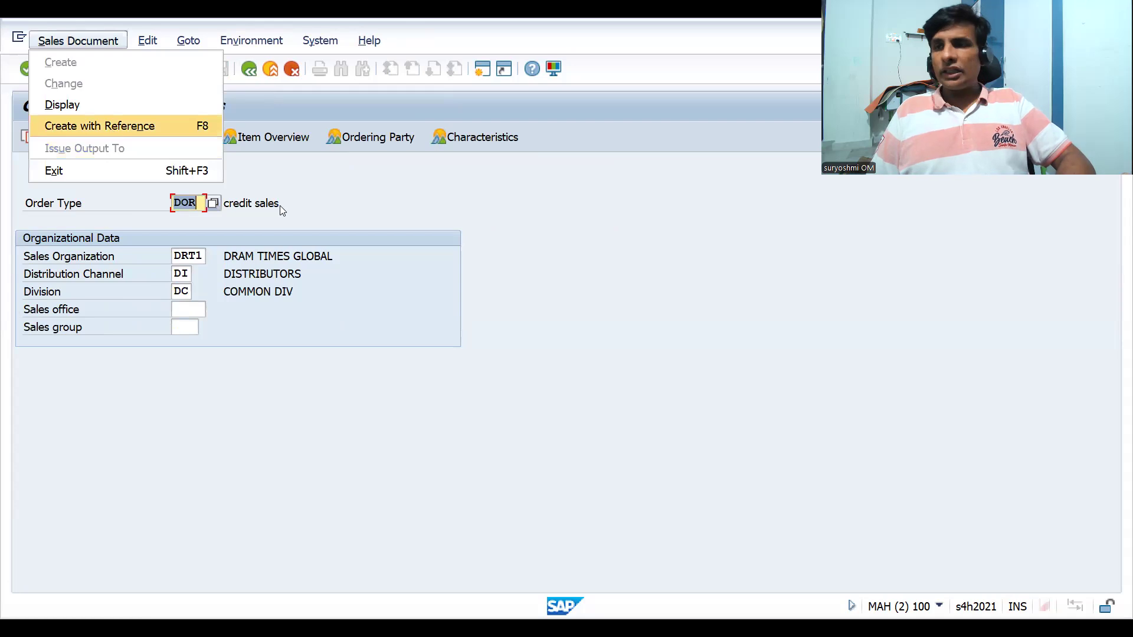
{"action": "key", "text": "Return"}
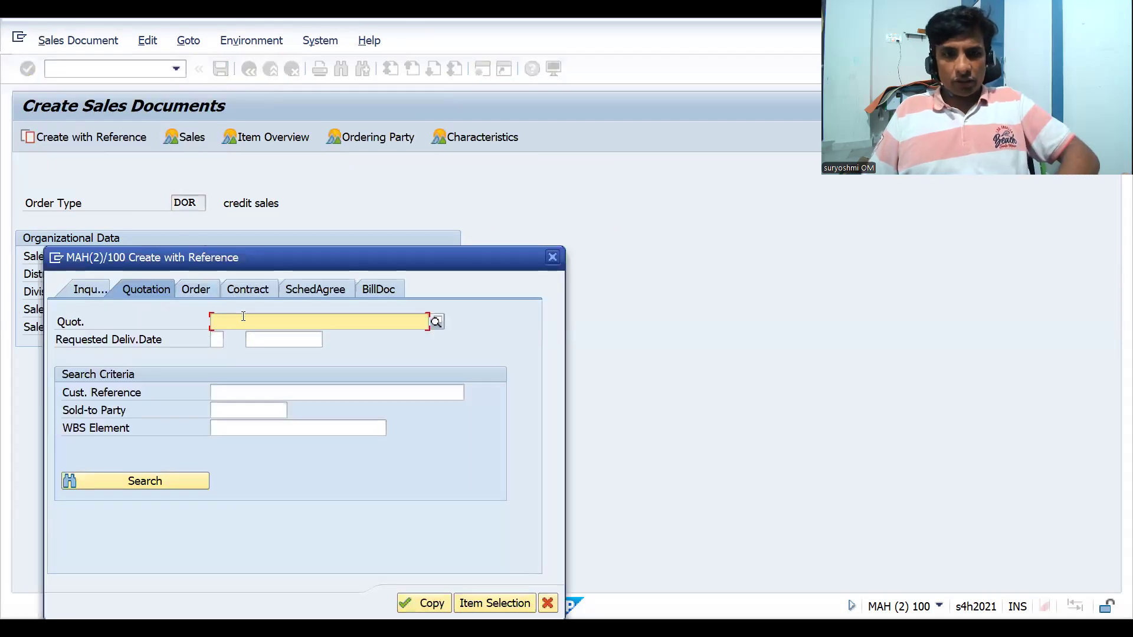
{"action": "left_click", "coordinate": [243, 317]}
{"action": "key", "text": "Down"}
{"action": "key", "text": "Return"}
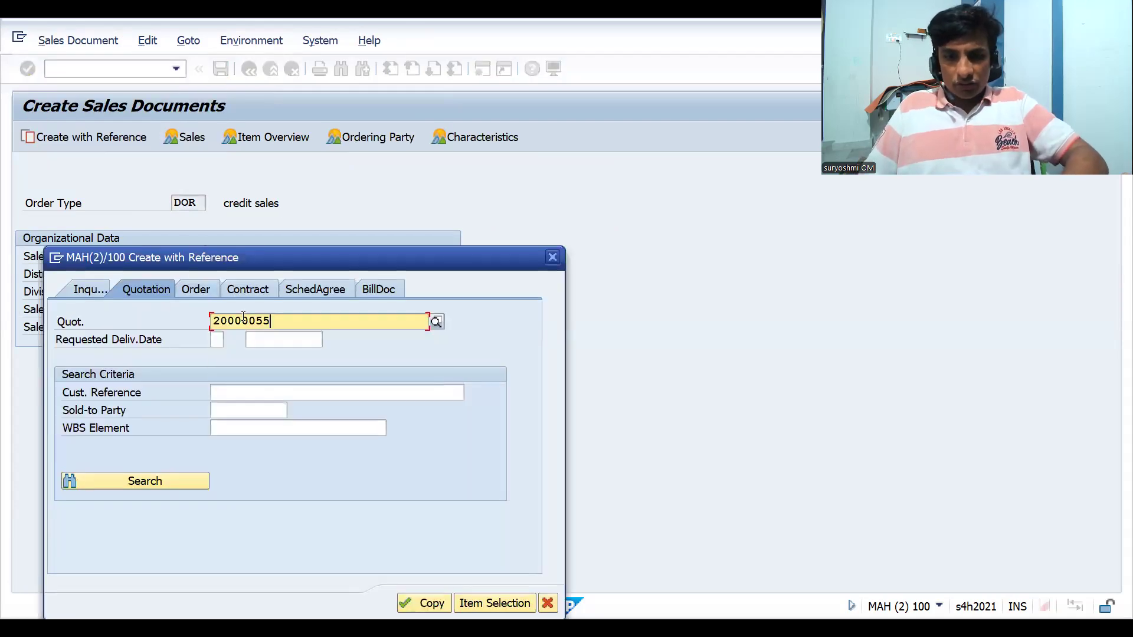
{"action": "key", "text": "BackSpace"}
{"action": "type", "text": "6"}
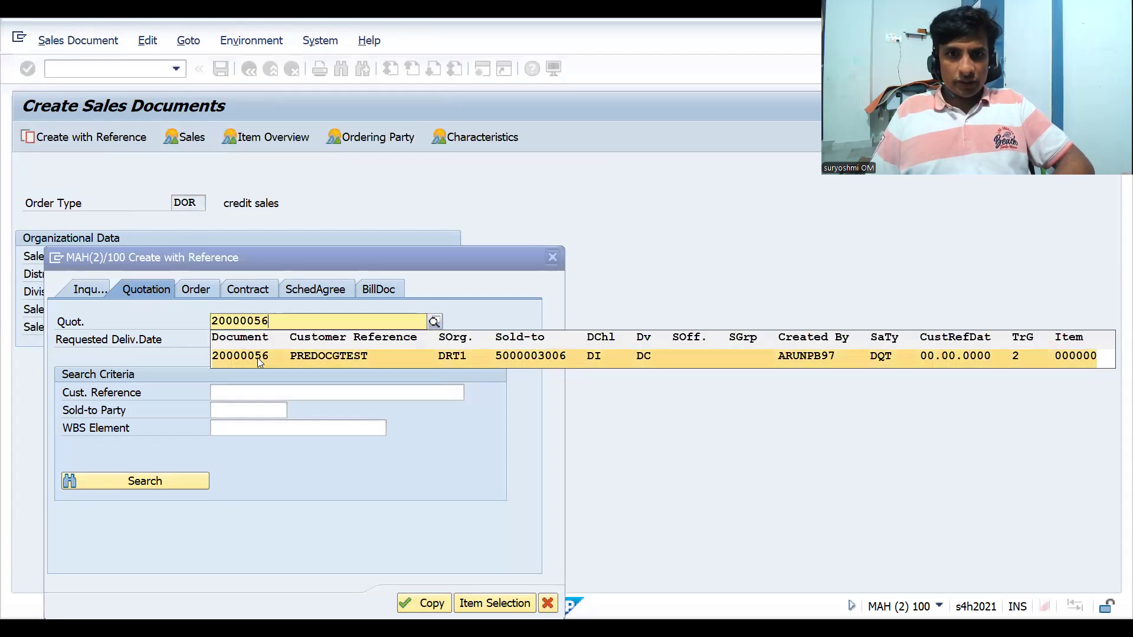
{"action": "left_click", "coordinate": [423, 602]}
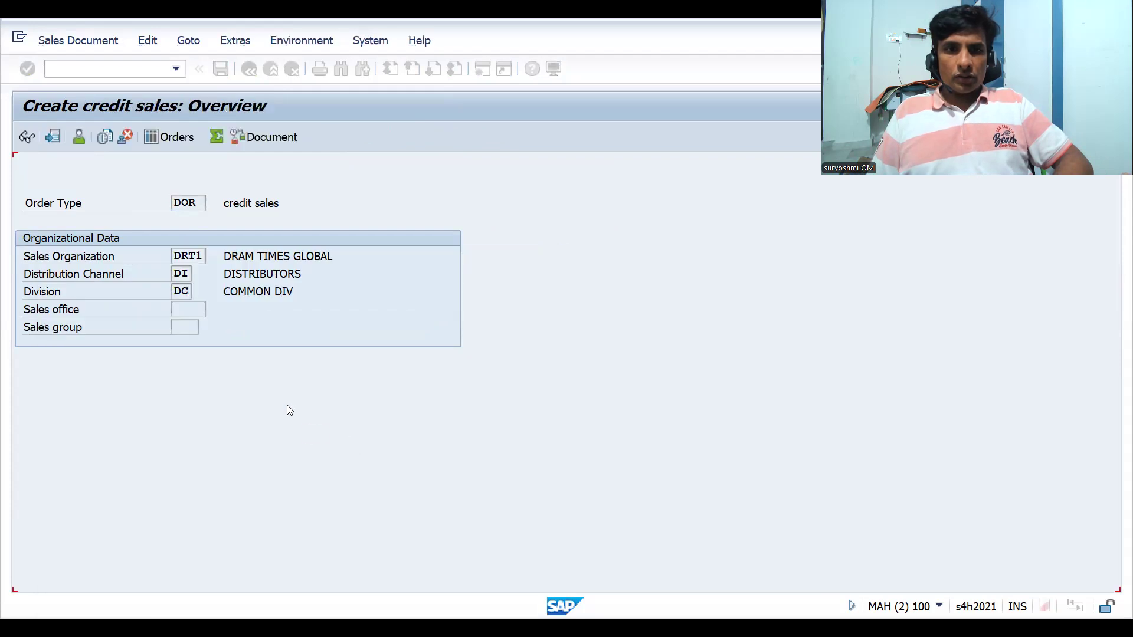
Check the sales data of item 10 for preceding documents information and save the credit sales order.
{"action": "double_click", "coordinate": [254, 482]}
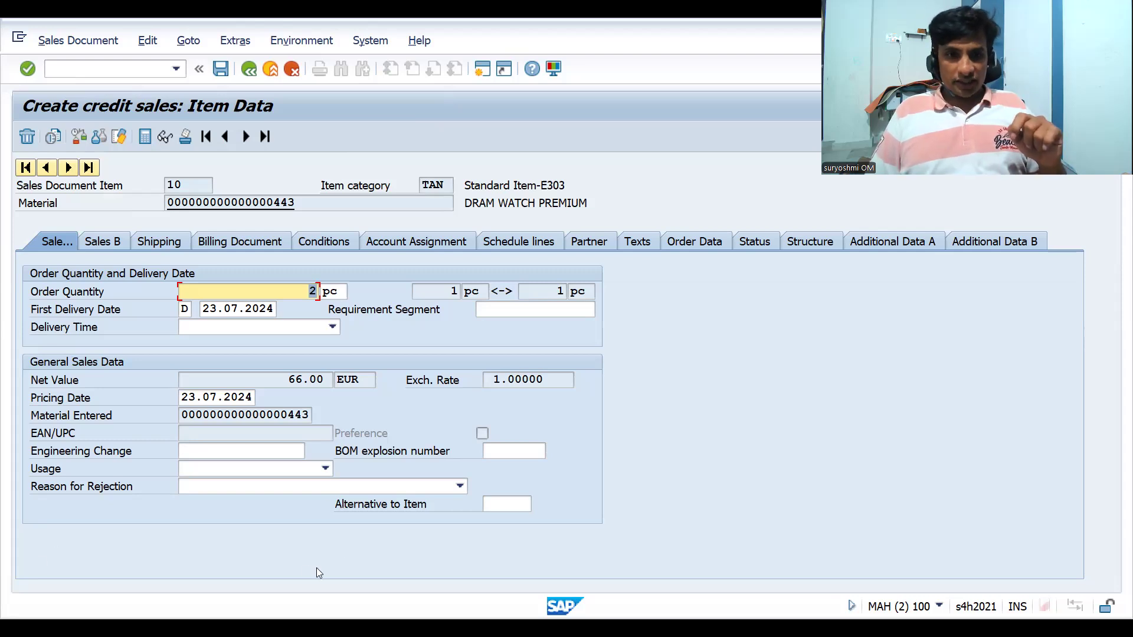
{"action": "key", "text": "ctrl+s"}
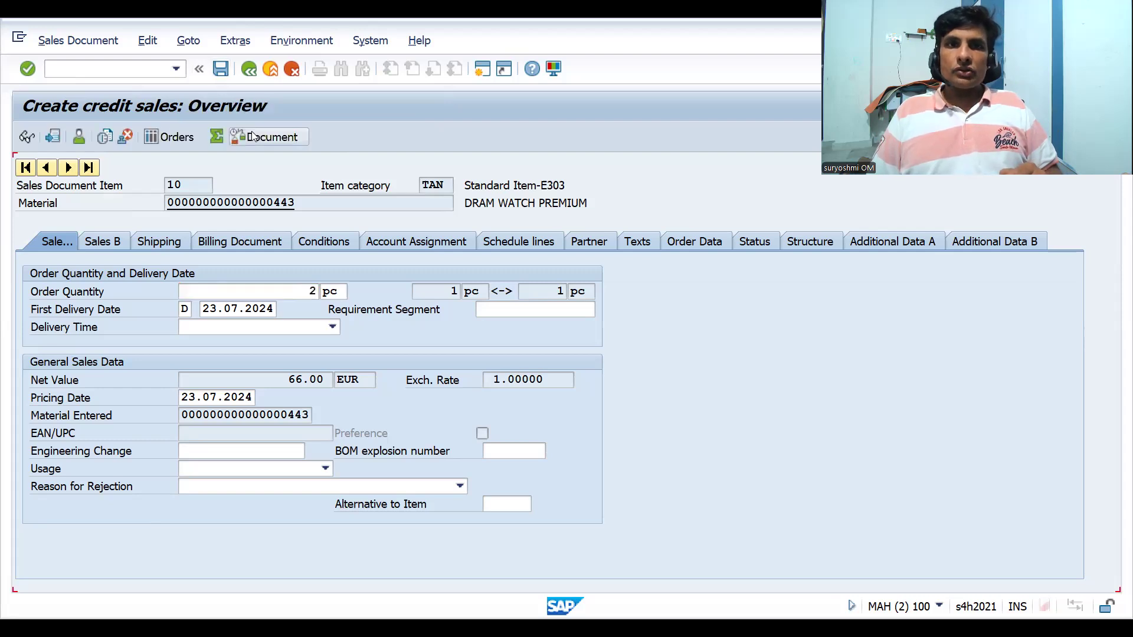
Display the saved credit sales order and examine item 10's details for preceding documents information.
{"action": "left_click", "coordinate": [94, 42]}
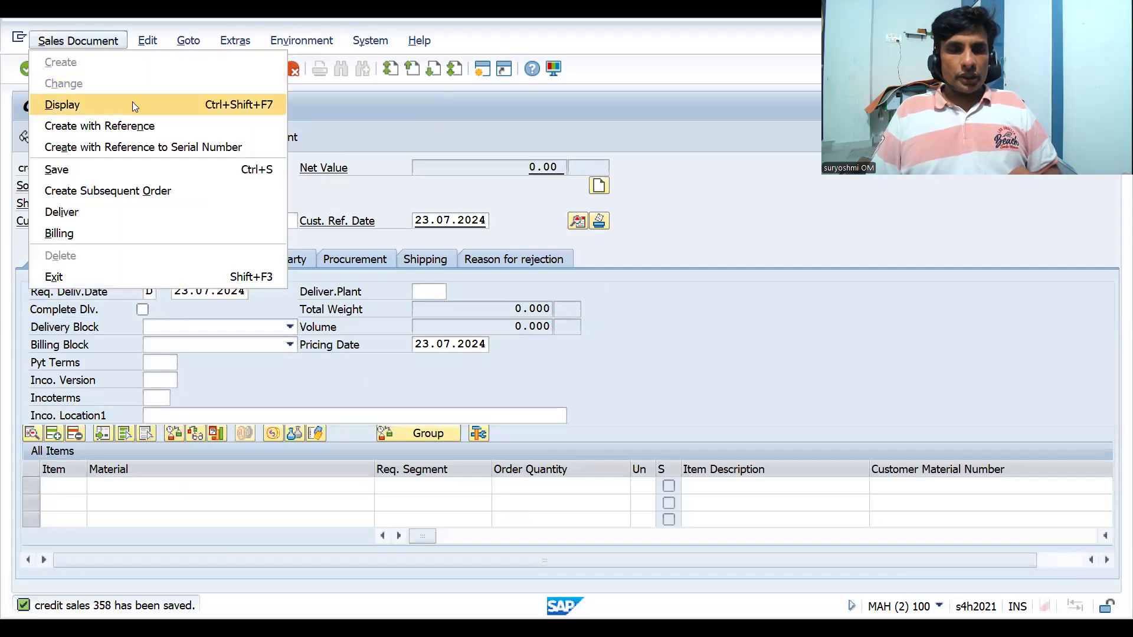
{"action": "left_click", "coordinate": [133, 97]}
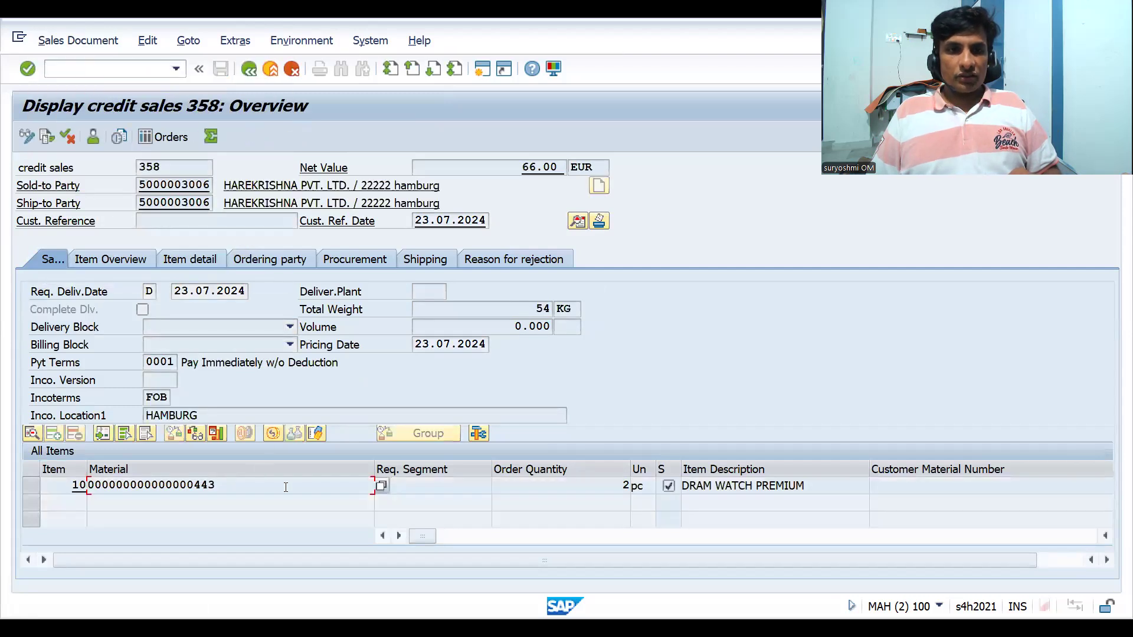
{"action": "double_click", "coordinate": [289, 493]}
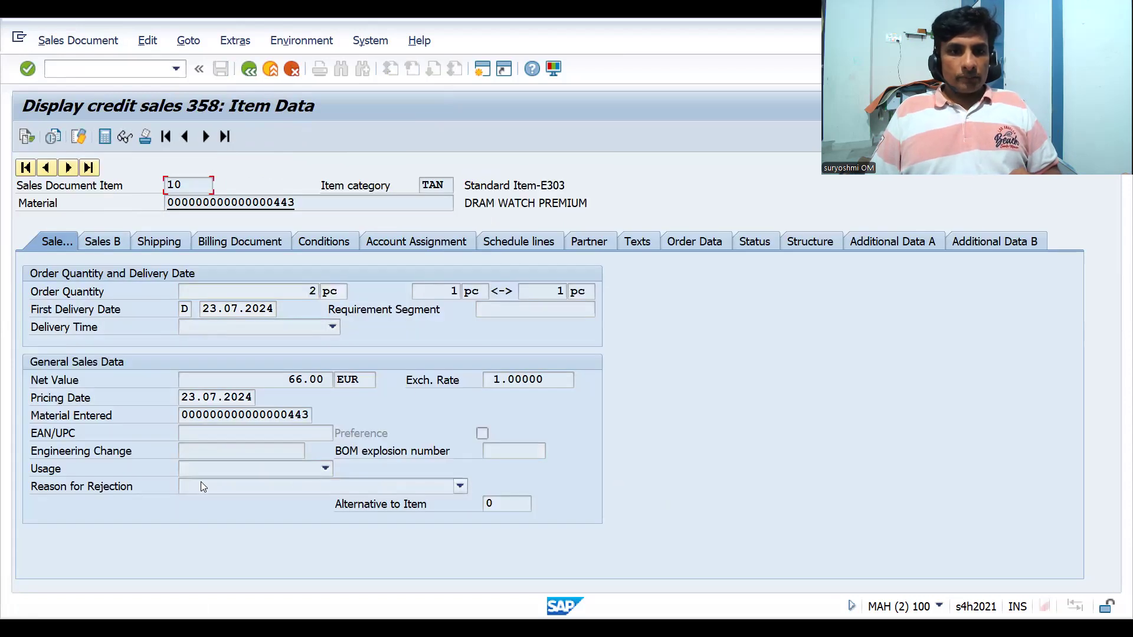
Open the details of sales document type DOR in transaction VOV4.
{"action": "left_click", "coordinate": [88, 72]}
{"action": "type", "text": "/nvov"}
{"action": "type", "text": "4"}
{"action": "key", "text": "Return"}
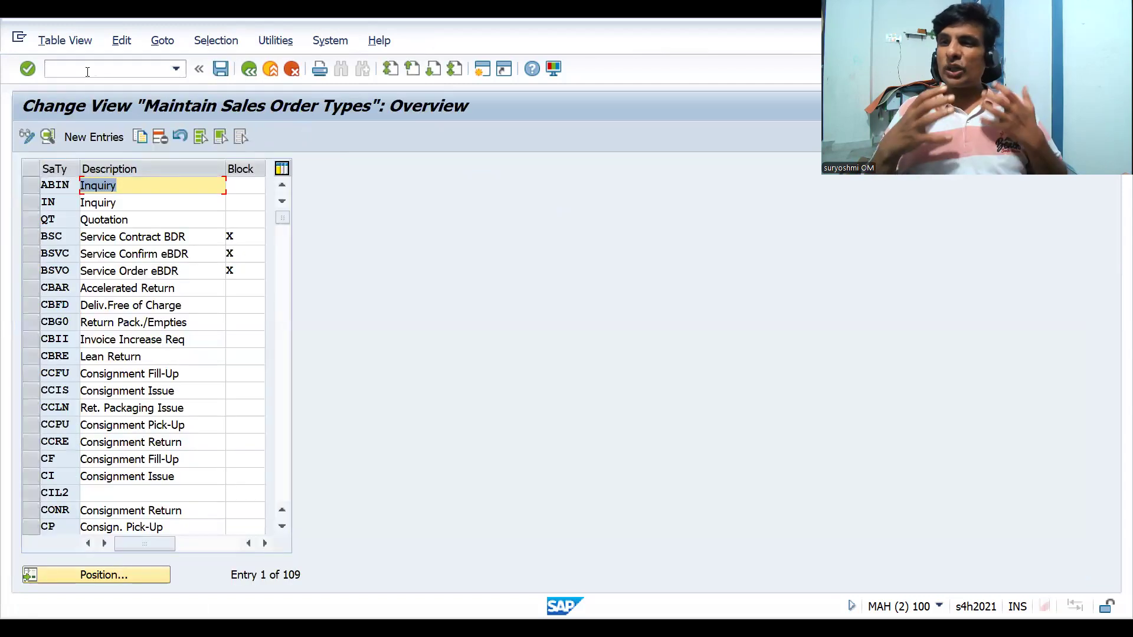
{"action": "left_click", "coordinate": [132, 575]}
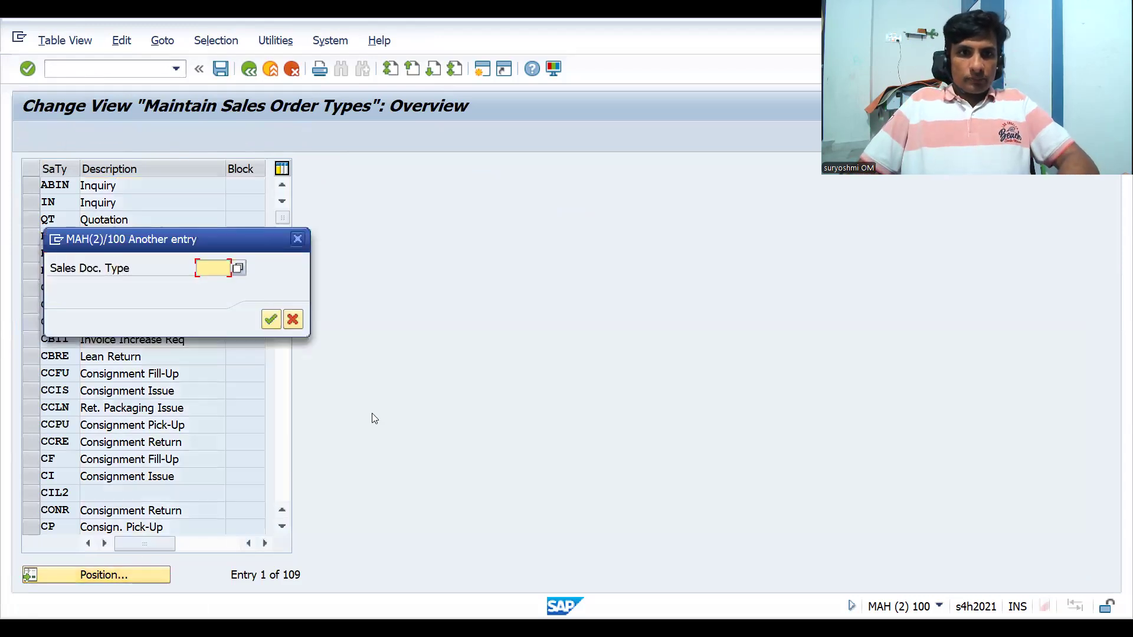
{"action": "type", "text": "dor"}
{"action": "key", "text": "Return"}
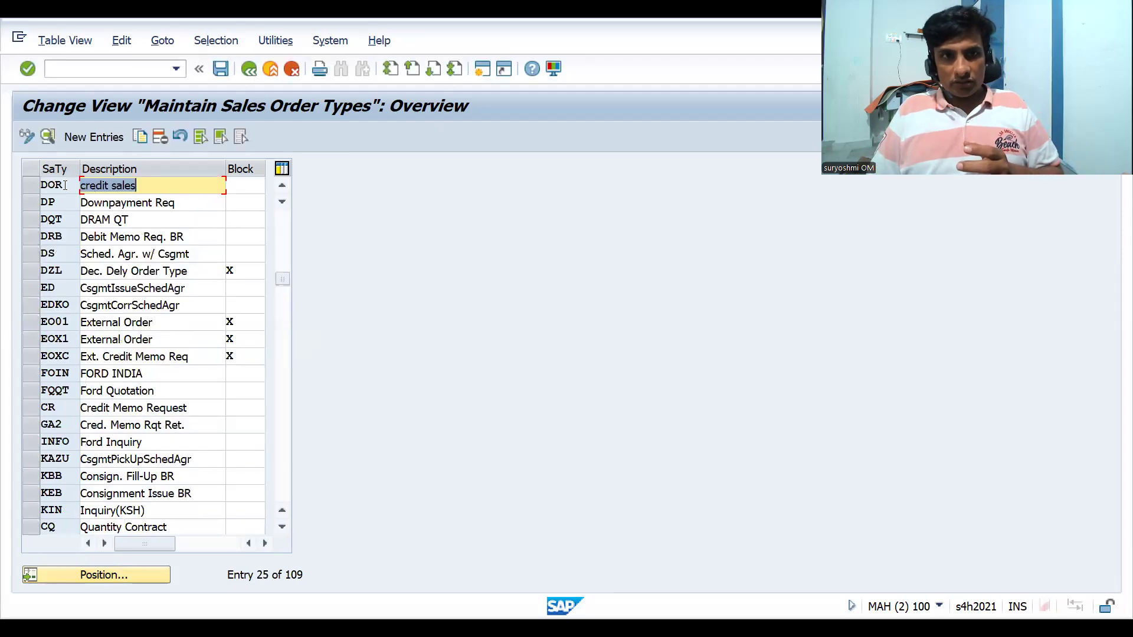
{"action": "key", "text": "F2"}
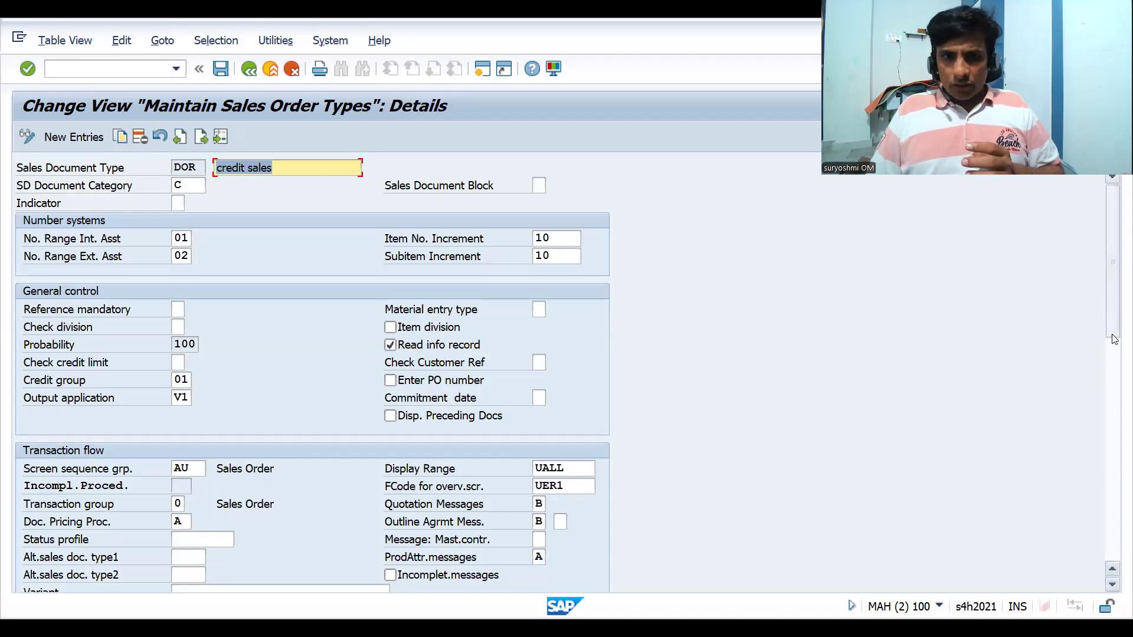
Enable Disp. Preceding Docs in the general control settings of sales document type DOR.
{"action": "scroll", "coordinate": [1115, 378], "scroll_direction": "down", "scroll_amount": 6}
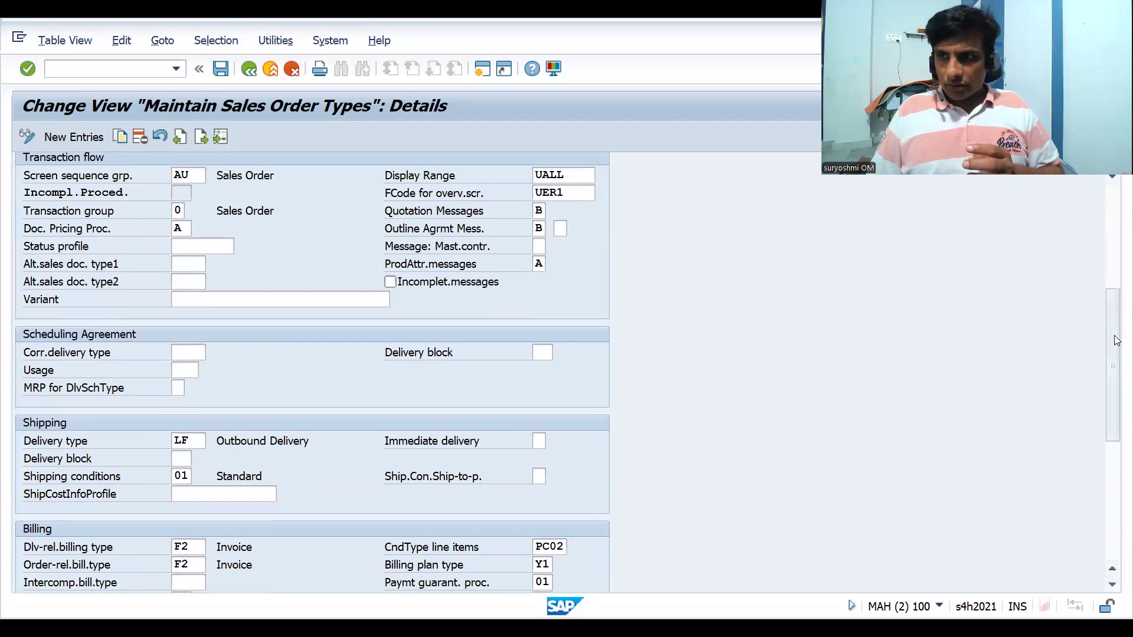
{"action": "left_click_drag", "start_coordinate": [1117, 365], "coordinate": [1117, 303]}
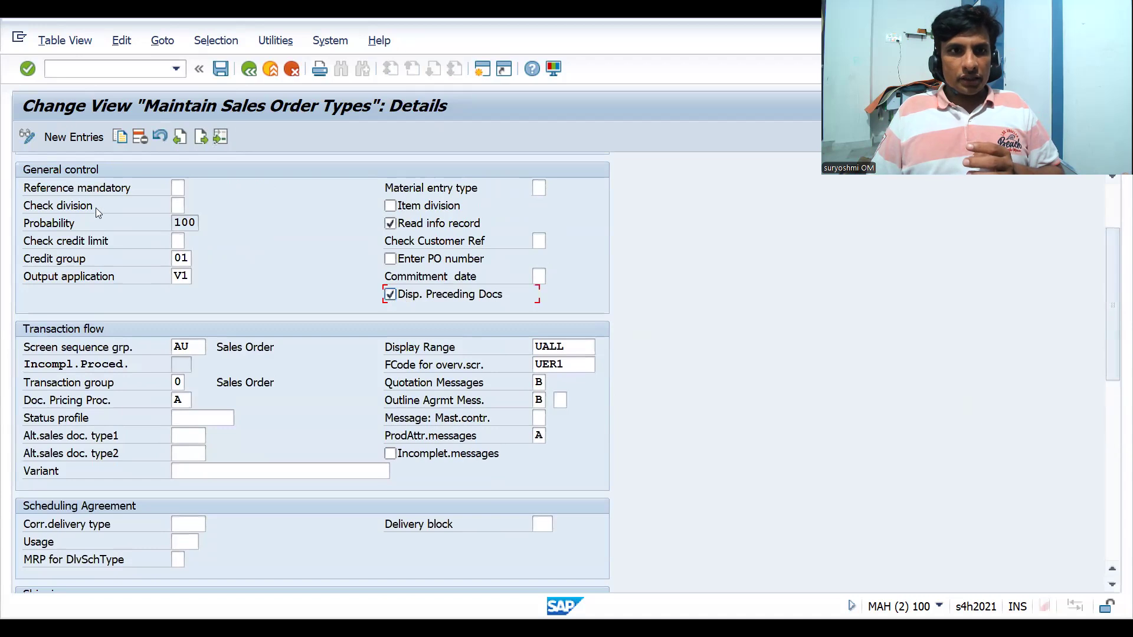
{"action": "key", "text": "F1"}
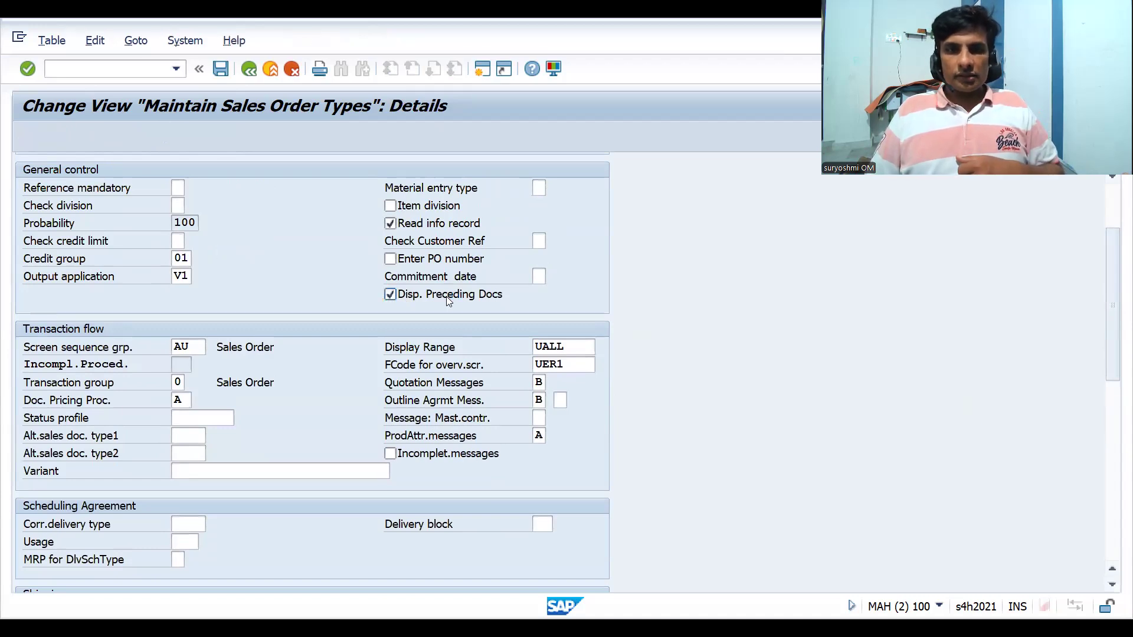
Save the changes to sales document type DOR and open the Create Quotations transaction.
{"action": "key", "text": "Return"}
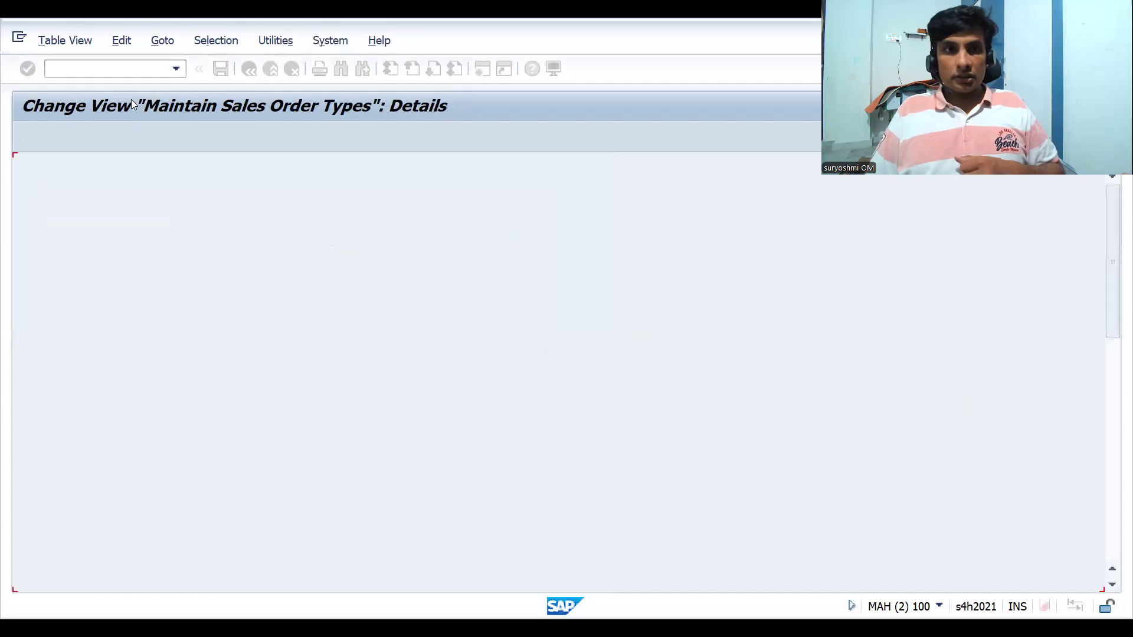
{"action": "type", "text": "/"}
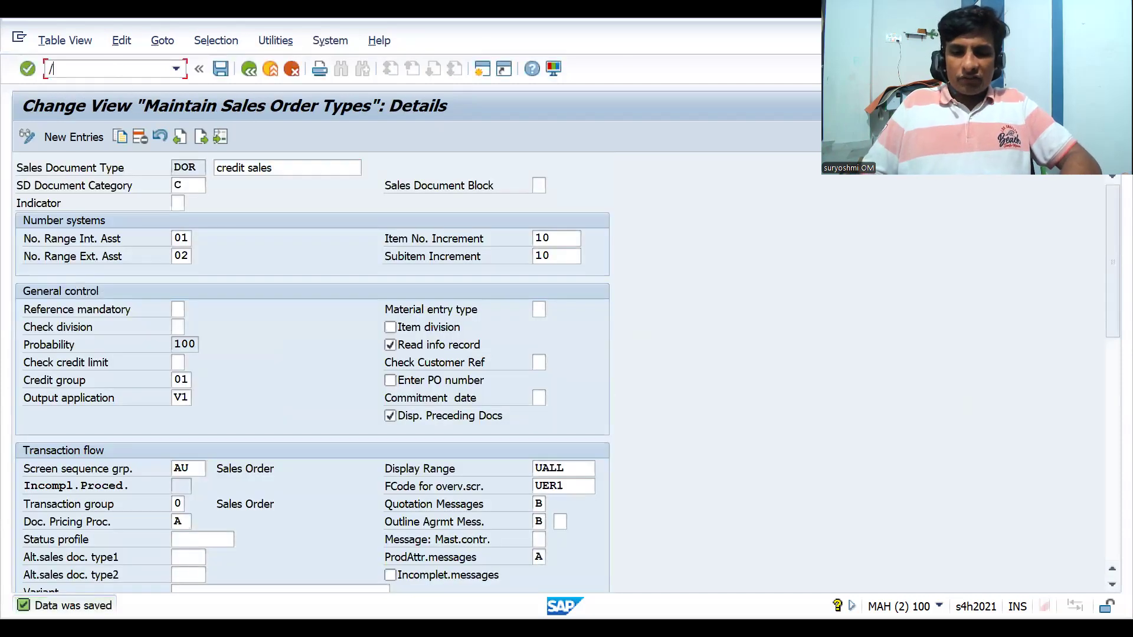
{"action": "type", "text": "nva01"}
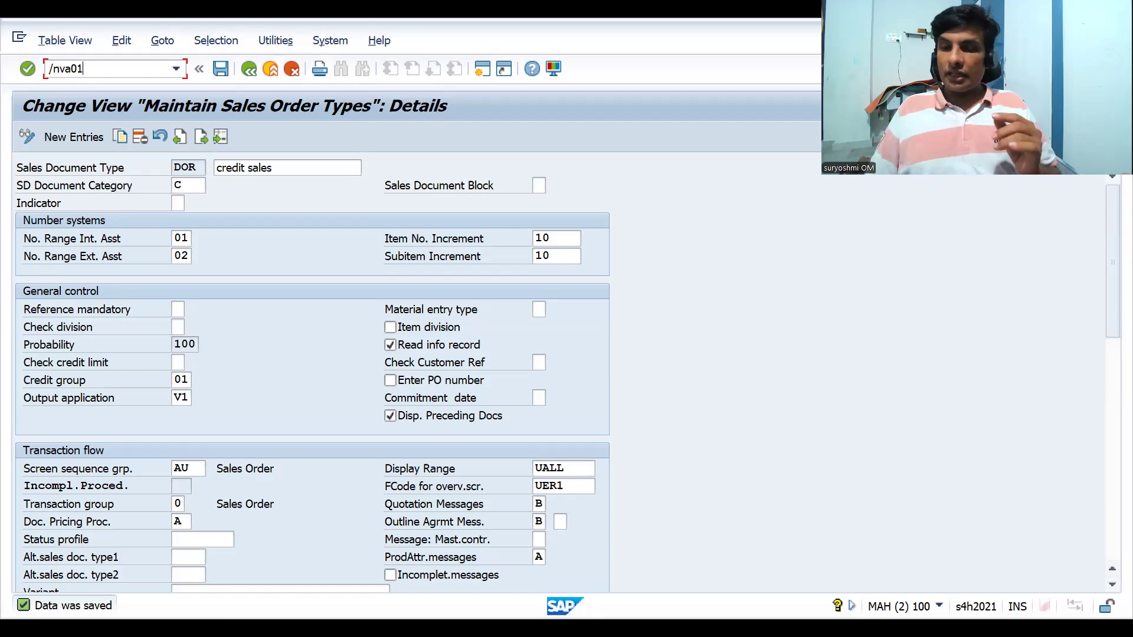
{"action": "key", "text": "BackSpace"}
{"action": "key", "text": "BackSpace"}
{"action": "type", "text": "01"}
{"action": "key", "text": "Return"}
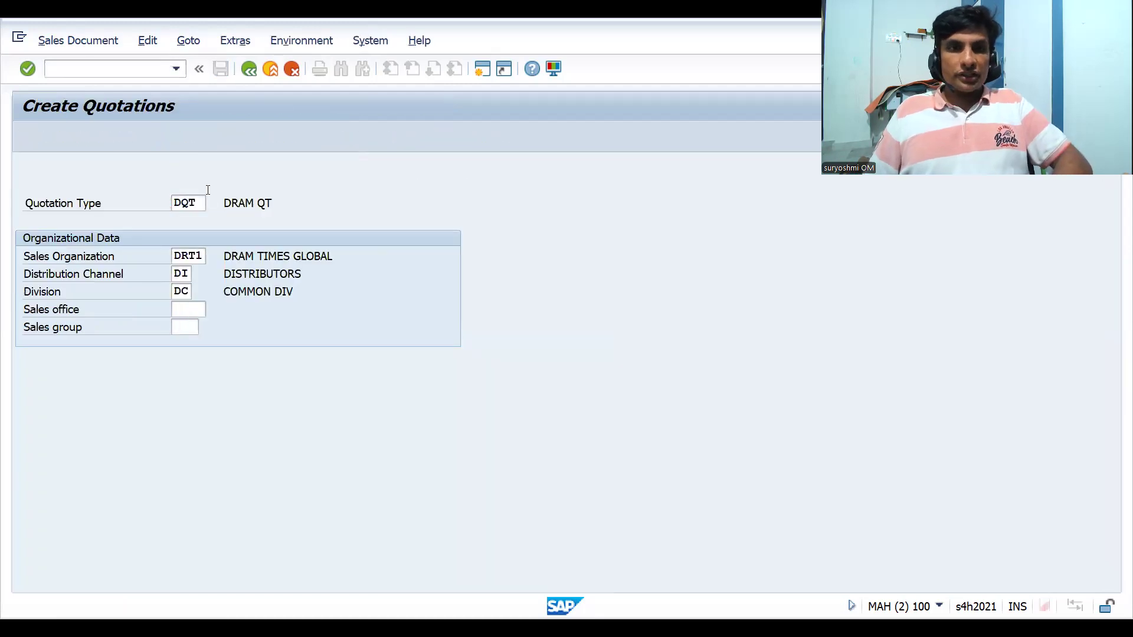
Start a DQT quotation for sales area DRT1, DI, DC and enter the customer's number as sold-to party.
{"action": "key", "text": "space"}
{"action": "key", "text": "Down"}
{"action": "key", "text": "Return"}
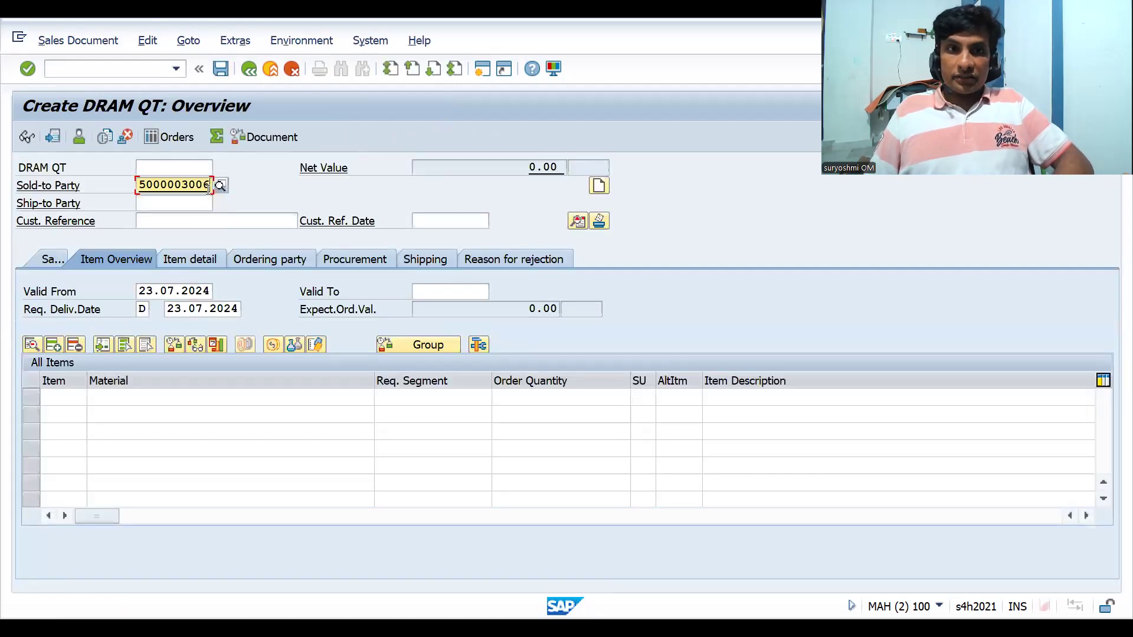
{"action": "key", "text": "Return"}
Set the quotation's customer reference to predocgtest and its Valid To date to 31.07.2024.
{"action": "left_click", "coordinate": [184, 221]}
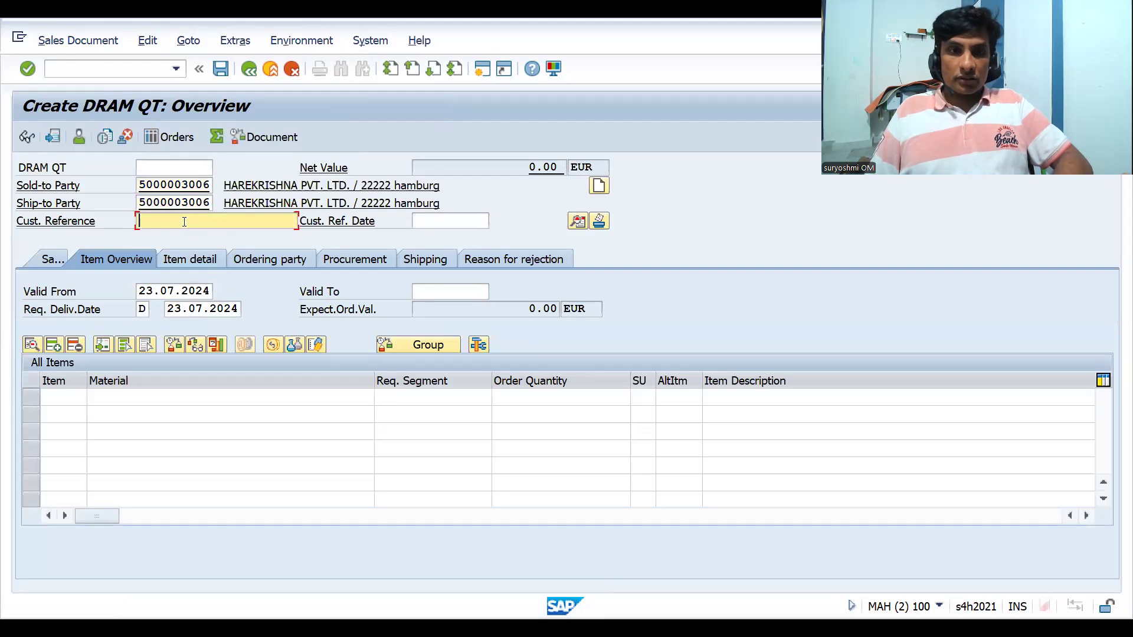
{"action": "key", "text": "space"}
{"action": "key", "text": "Down"}
{"action": "key", "text": "Return"}
{"action": "key", "text": "Tab"}
{"action": "key", "text": "Tab"}
{"action": "key", "text": "Tab"}
{"action": "key", "text": "Tab"}
{"action": "key", "text": "space"}
{"action": "key", "text": "Down"}
{"action": "key", "text": "Return"}
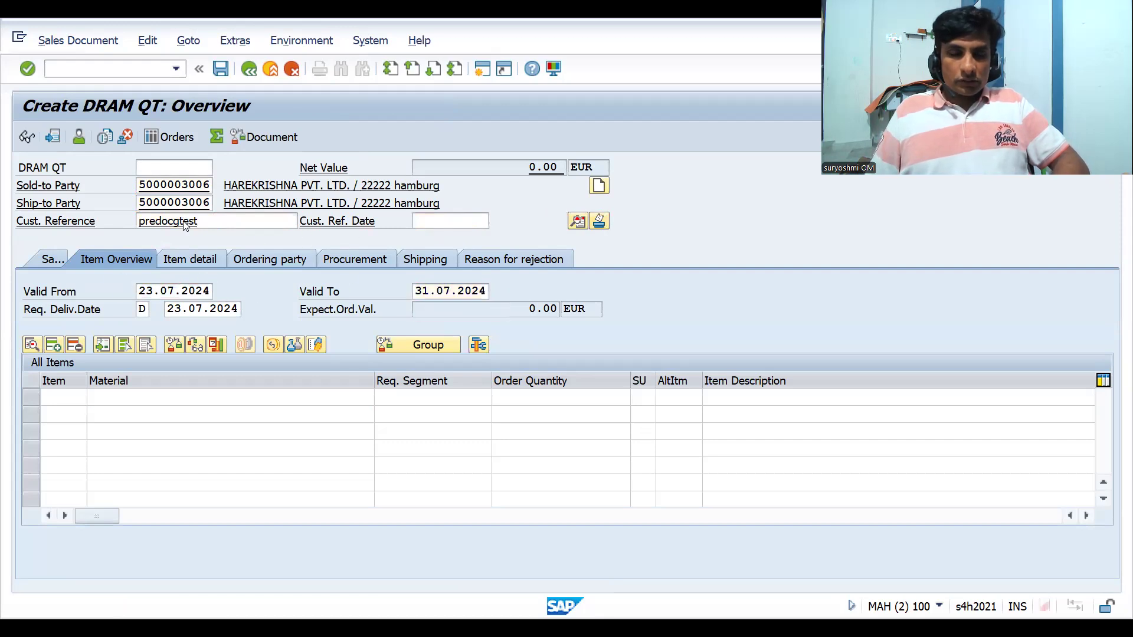
Add material 443 to the quotation with an order quantity of 4.
{"action": "left_click", "coordinate": [158, 399]}
{"action": "key", "text": "space"}
{"action": "key", "text": "Down"}
{"action": "key", "text": "Return"}
{"action": "key", "text": "Tab"}
{"action": "key", "text": "Tab"}
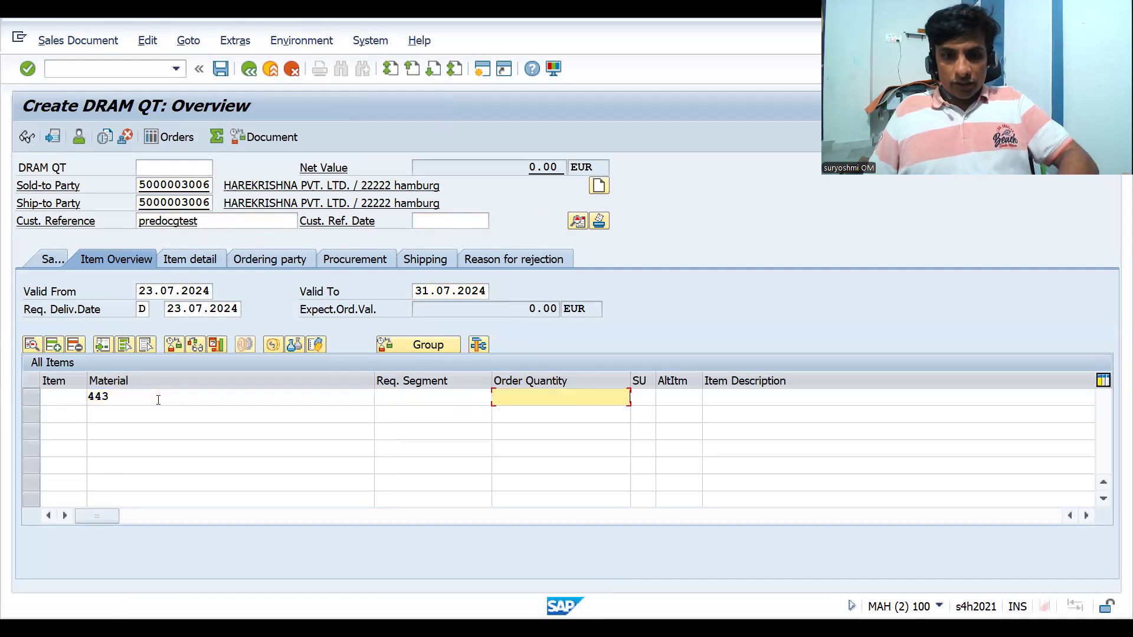
{"action": "type", "text": "4"}
{"action": "key", "text": "Return"}
Add condition type PR00 with an amount of 200 to item 10 and save the quotation.
{"action": "double_click", "coordinate": [290, 398]}
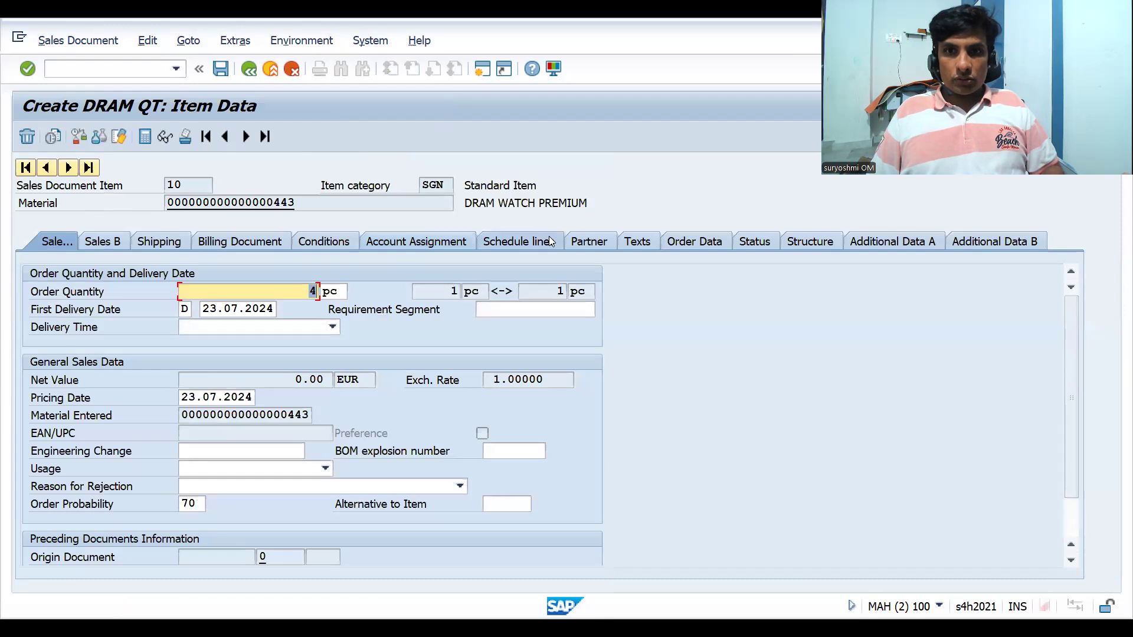
{"action": "left_click", "coordinate": [307, 244]}
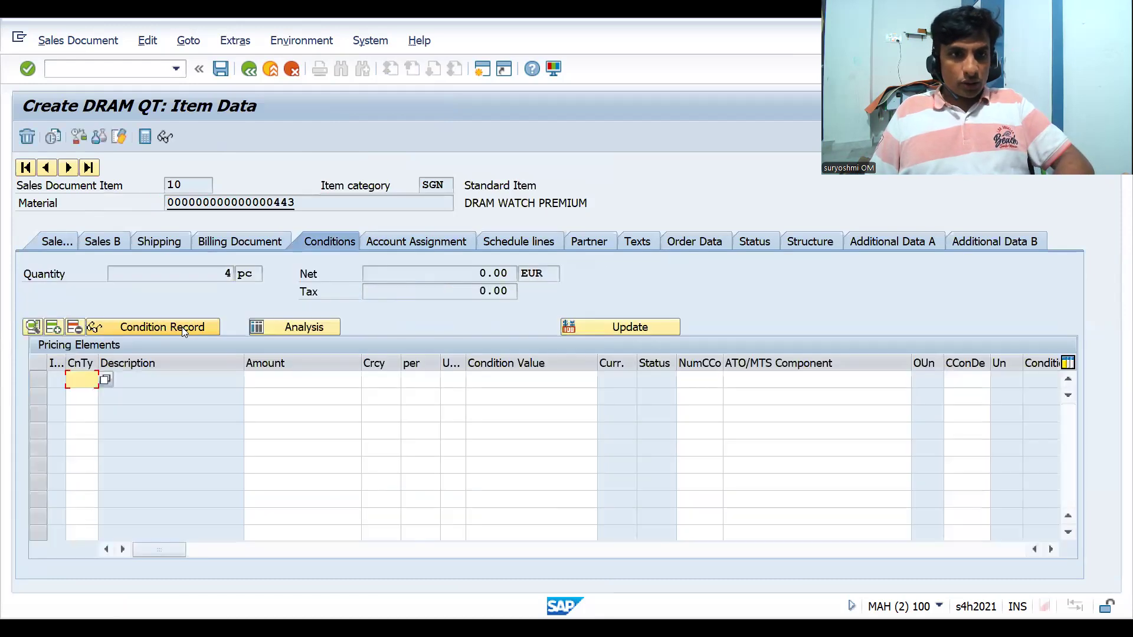
{"action": "type", "text": "pr00"}
{"action": "key", "text": "Tab"}
{"action": "type", "text": "200"}
{"action": "key", "text": "Return"}
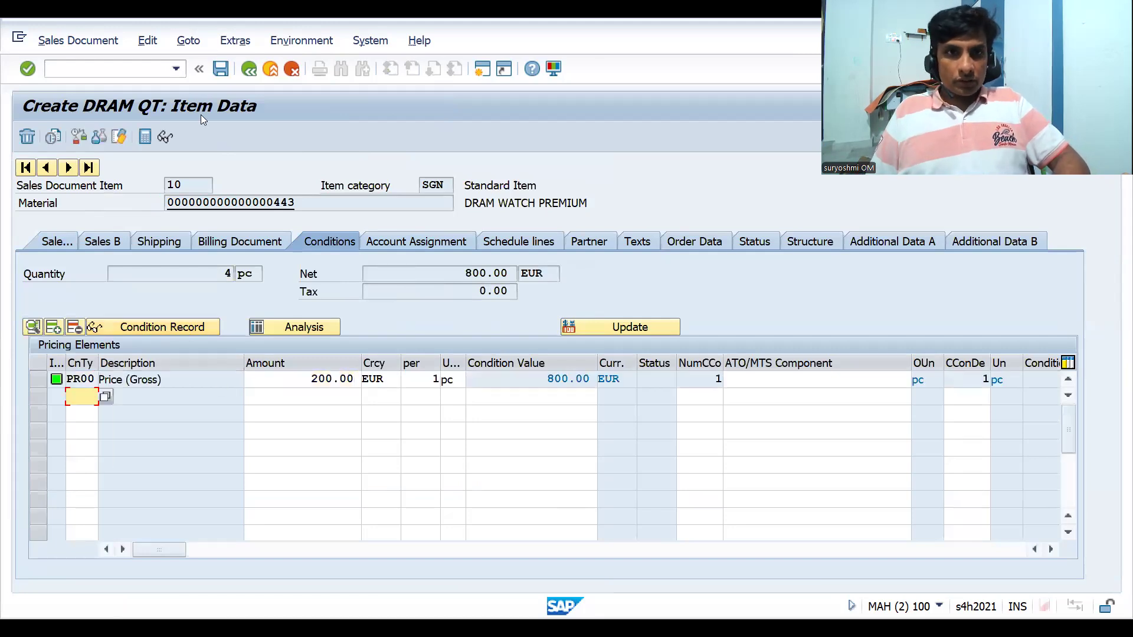
{"action": "key", "text": "F3"}
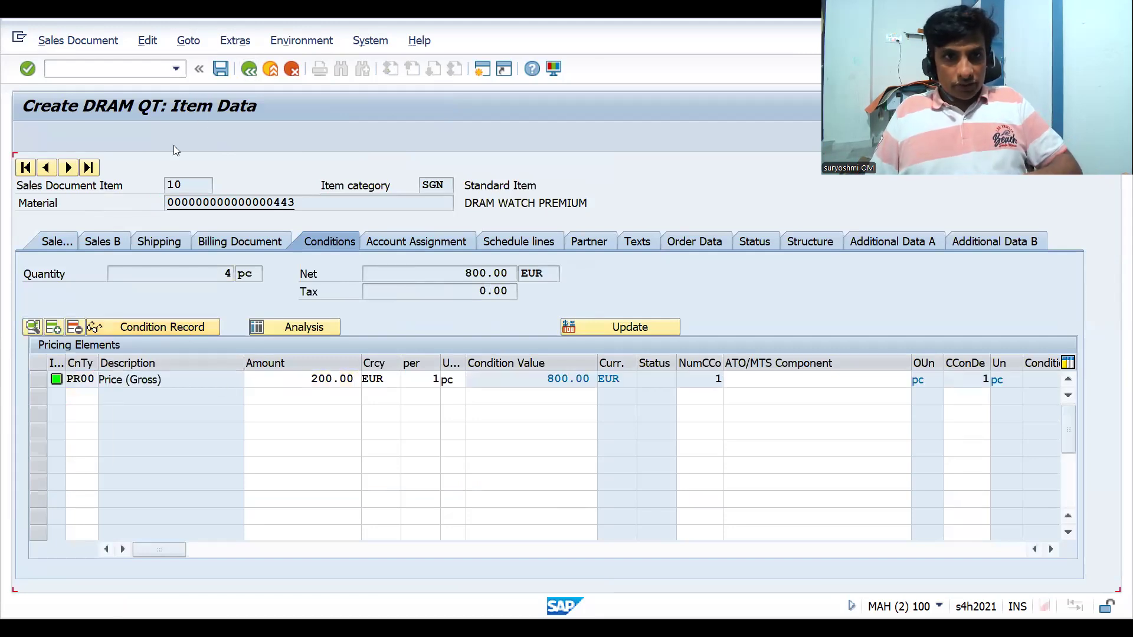
{"action": "key", "text": "ctrl+s"}
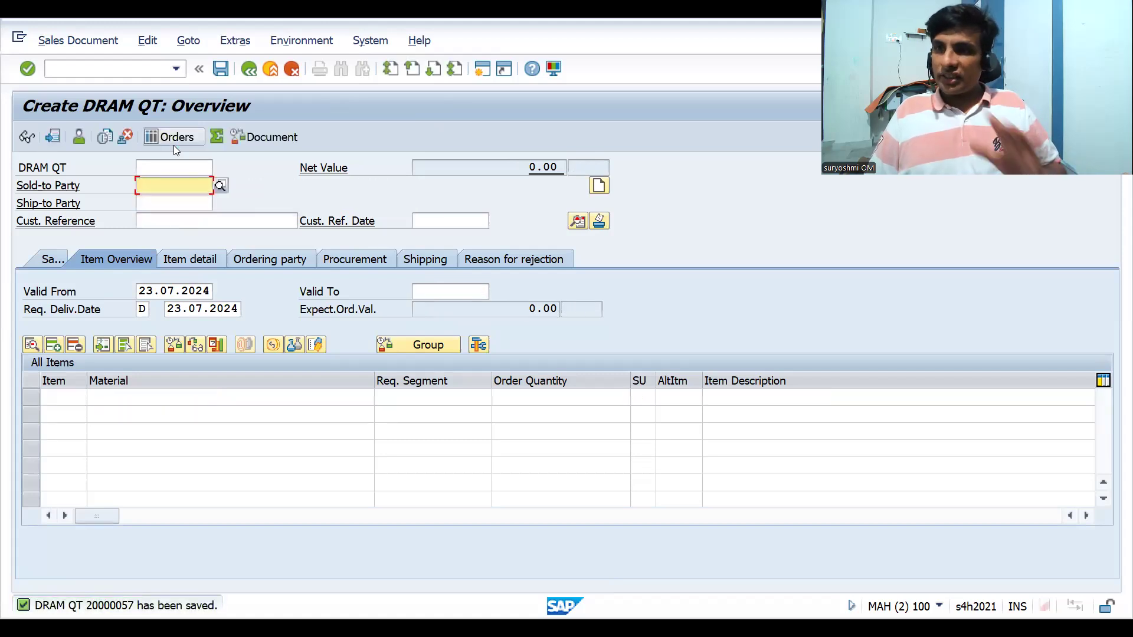
Open the saved quotation in transaction VA22 and check item 10's sales data for preceding documents information.
{"action": "left_click", "coordinate": [102, 67]}
{"action": "type", "text": "/"}
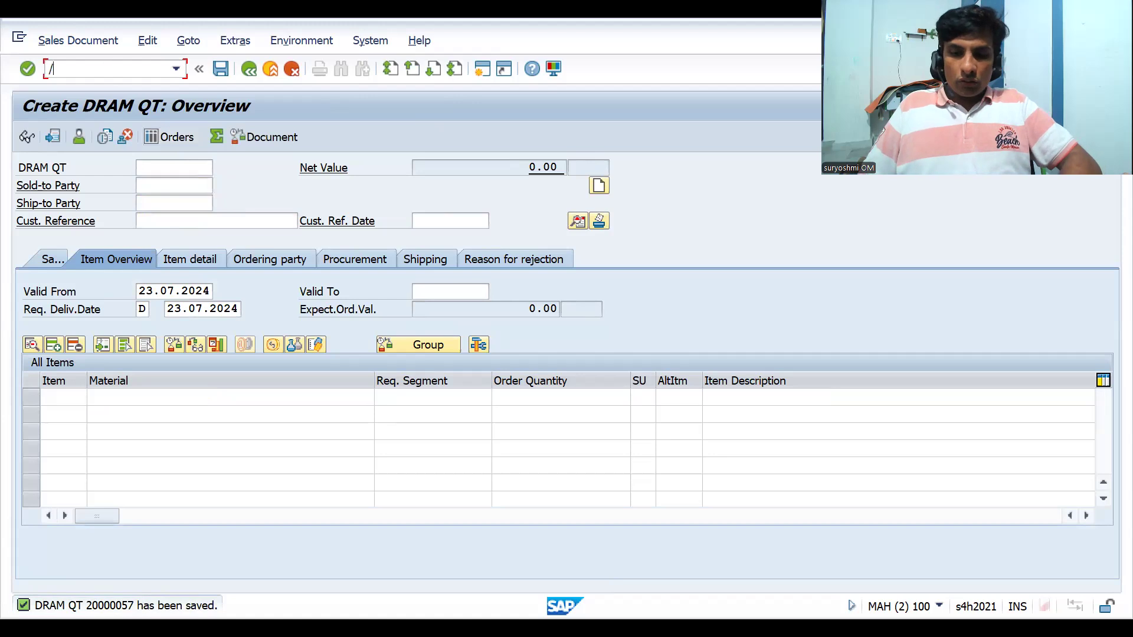
{"action": "type", "text": "nva22"}
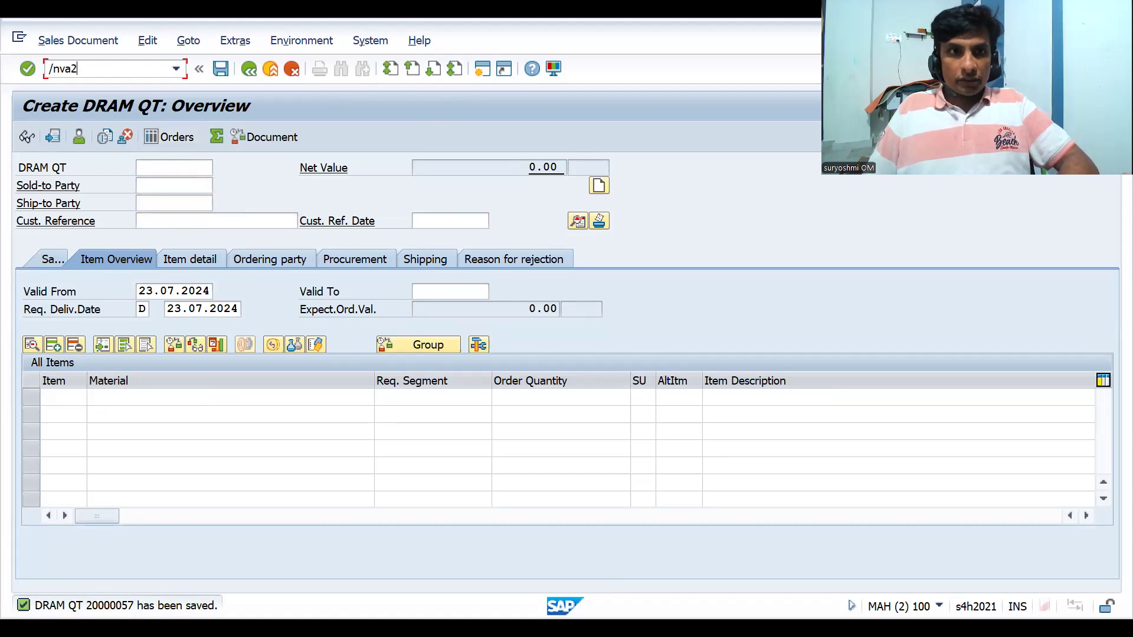
{"action": "key", "text": "Return"}
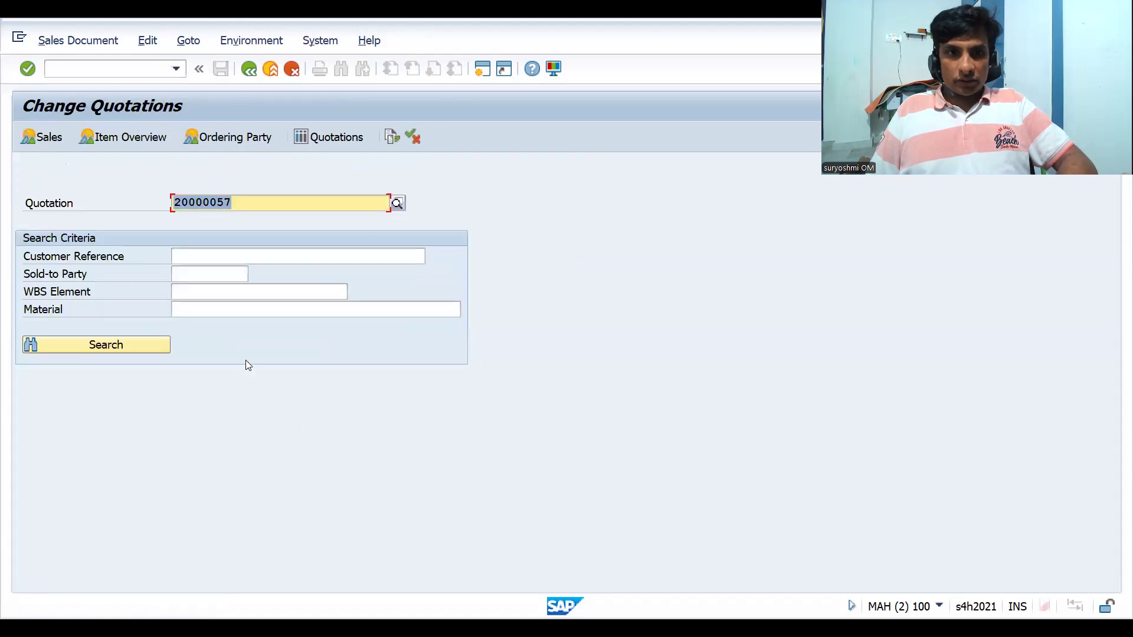
{"action": "key", "text": "Return"}
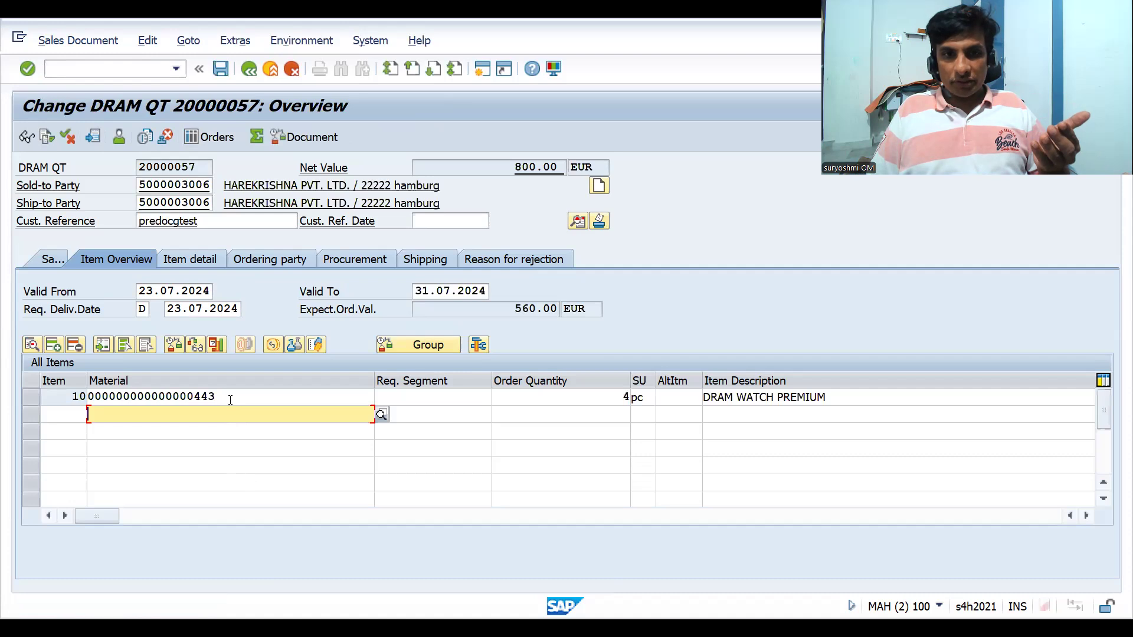
{"action": "double_click", "coordinate": [230, 399]}
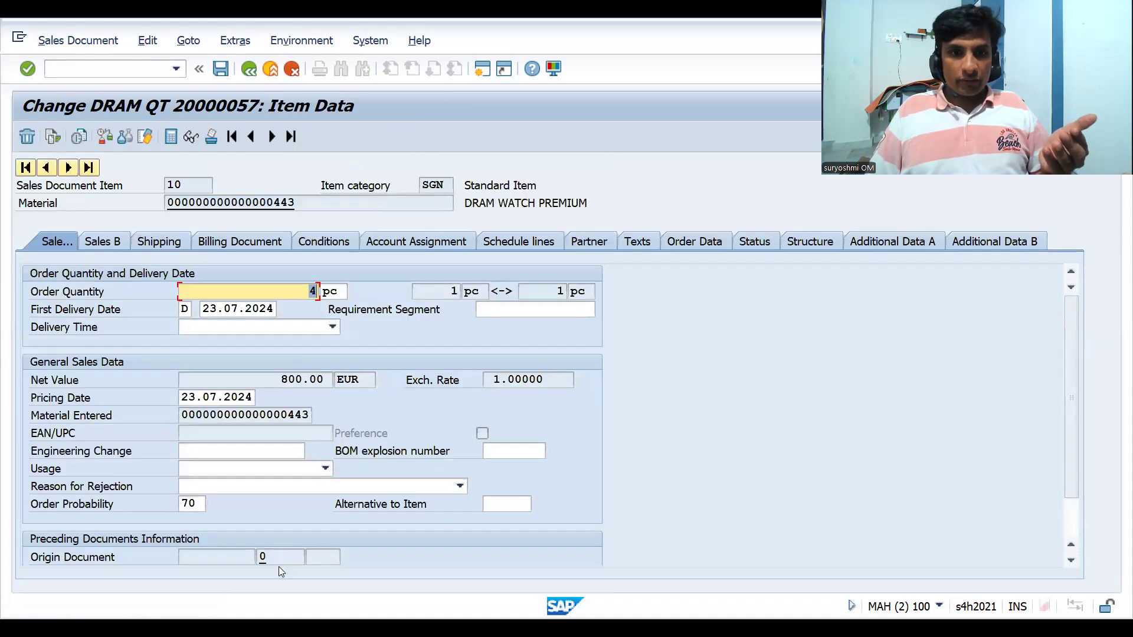
In transaction VA01, create a DOR sales order with reference to the newly saved quotation.
{"action": "left_click", "coordinate": [91, 67]}
{"action": "type", "text": "/nva"}
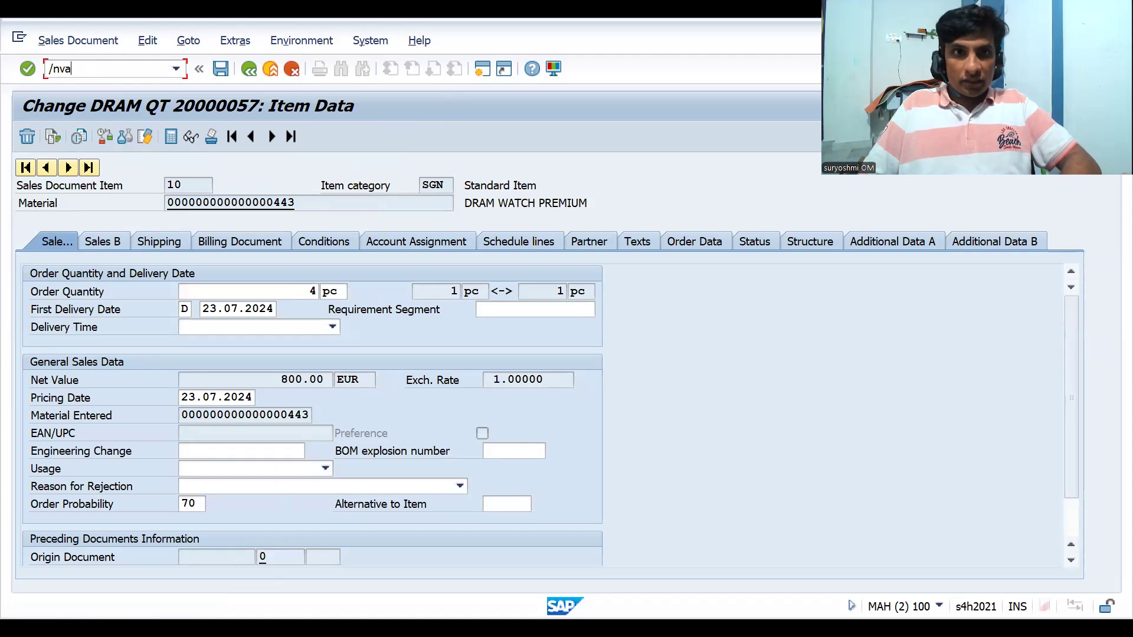
{"action": "type", "text": "02"}
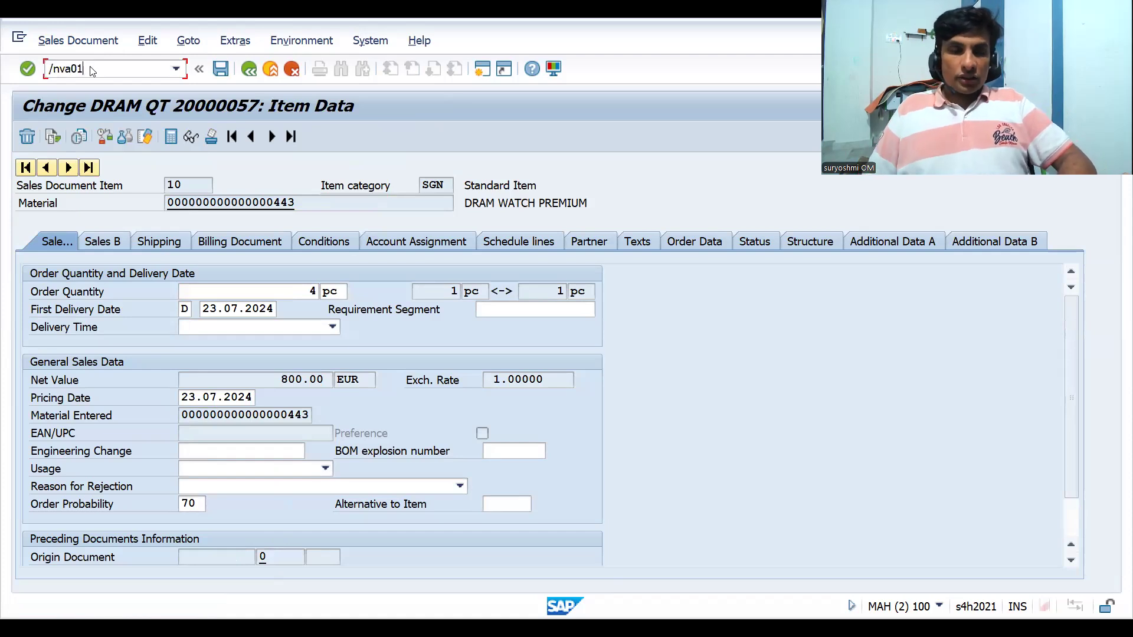
{"action": "key", "text": "Return"}
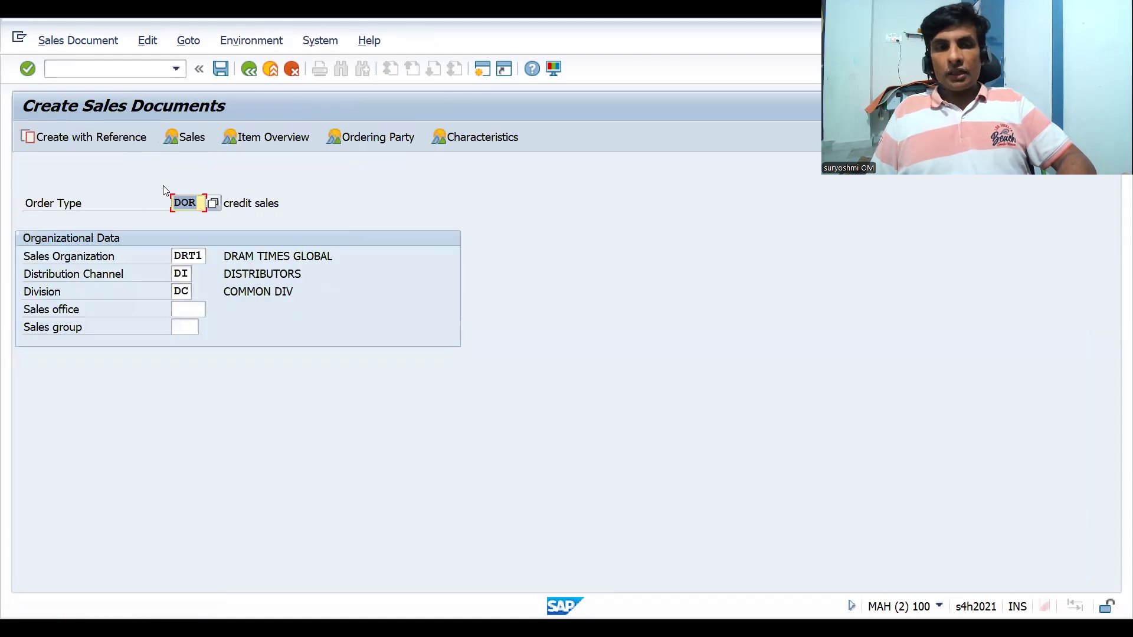
{"action": "left_click", "coordinate": [132, 139]}
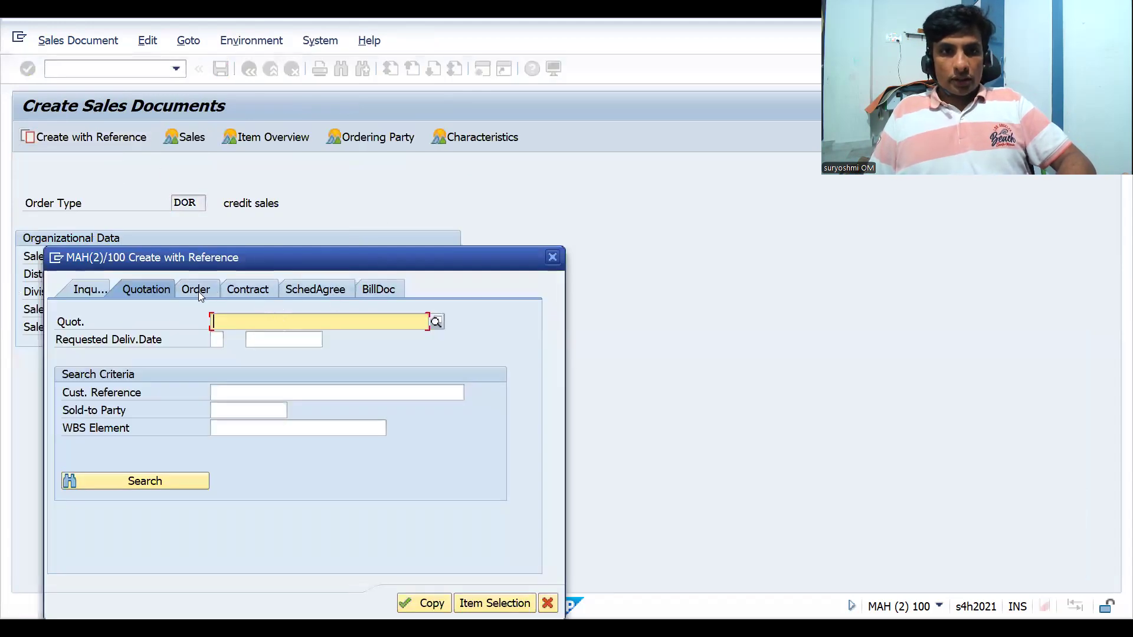
{"action": "left_click", "coordinate": [369, 322]}
{"action": "key", "text": "Down"}
{"action": "key", "text": "Return"}
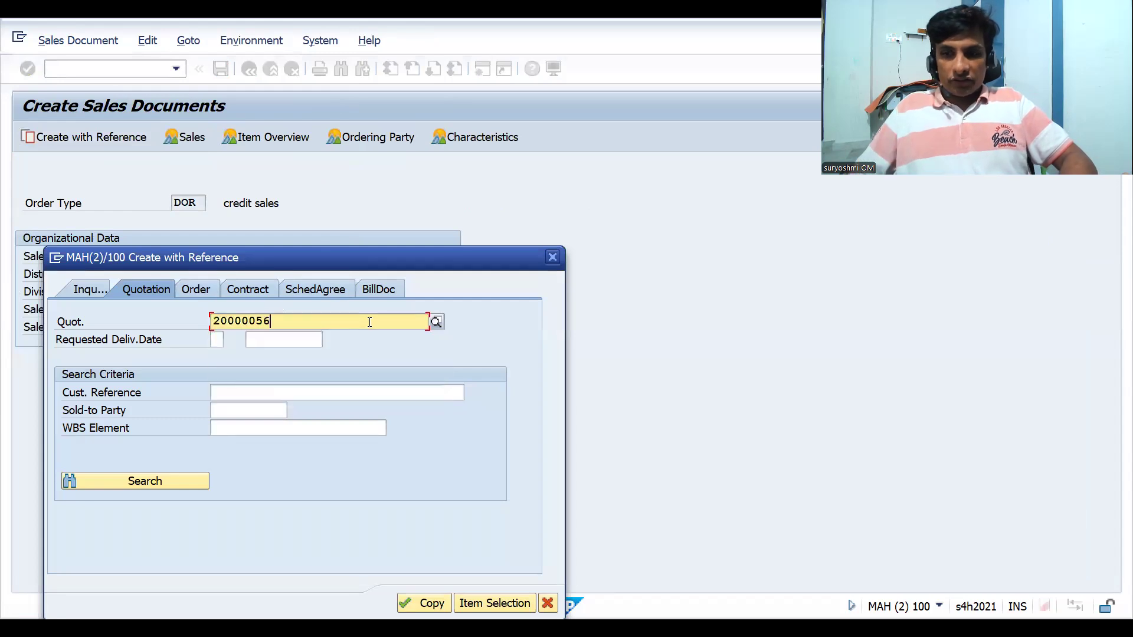
{"action": "key", "text": "BackSpace"}
{"action": "type", "text": "7"}
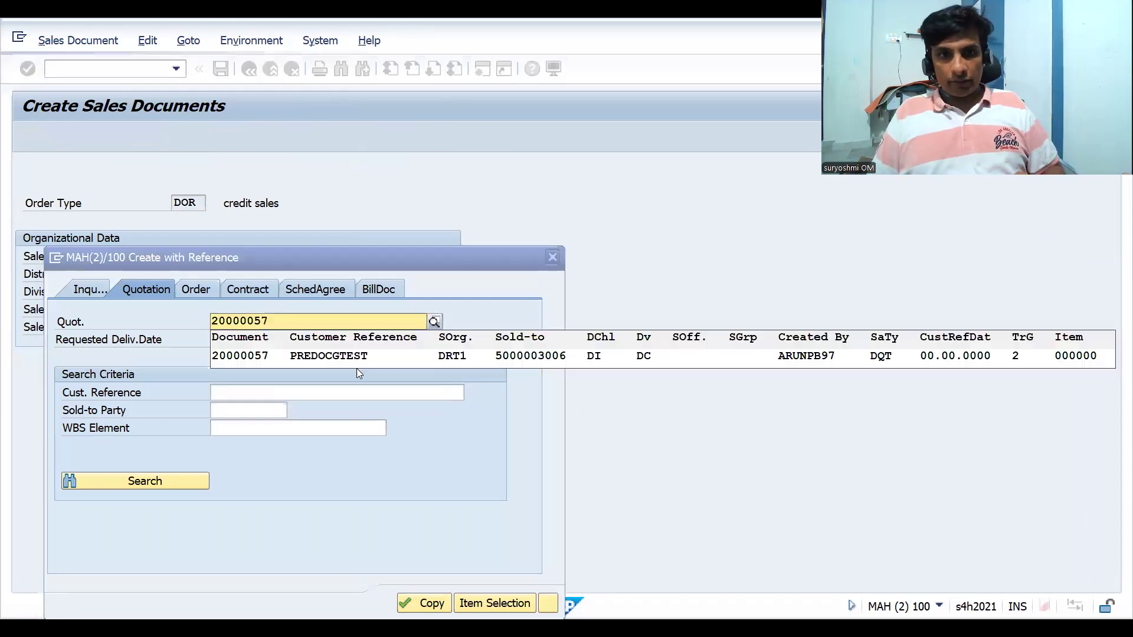
{"action": "left_click", "coordinate": [341, 356]}
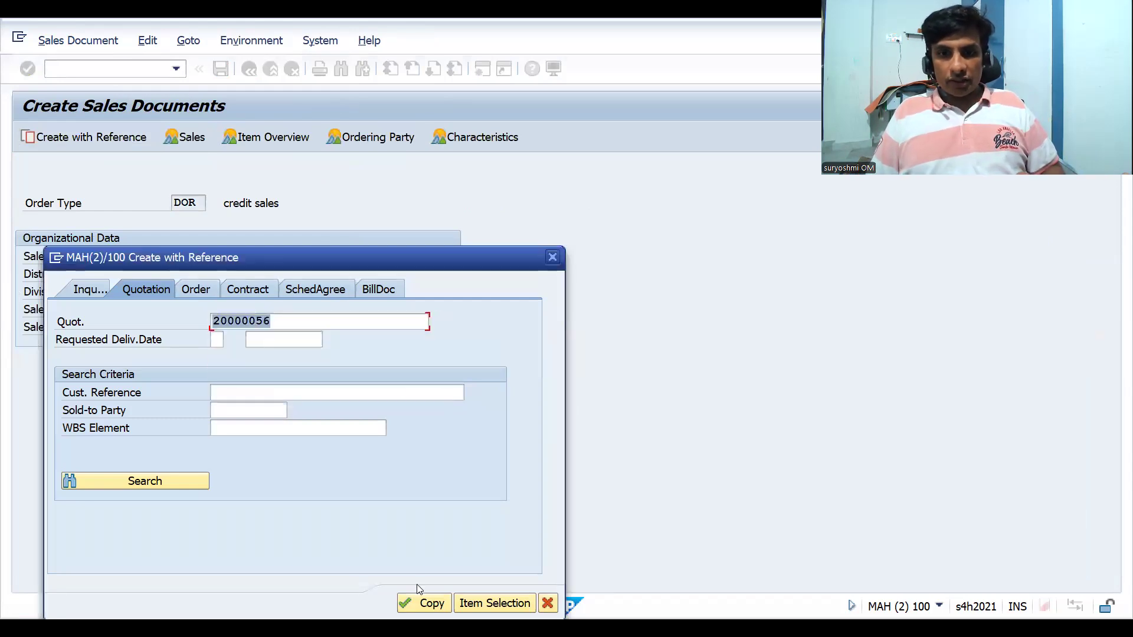
{"action": "left_click", "coordinate": [424, 603]}
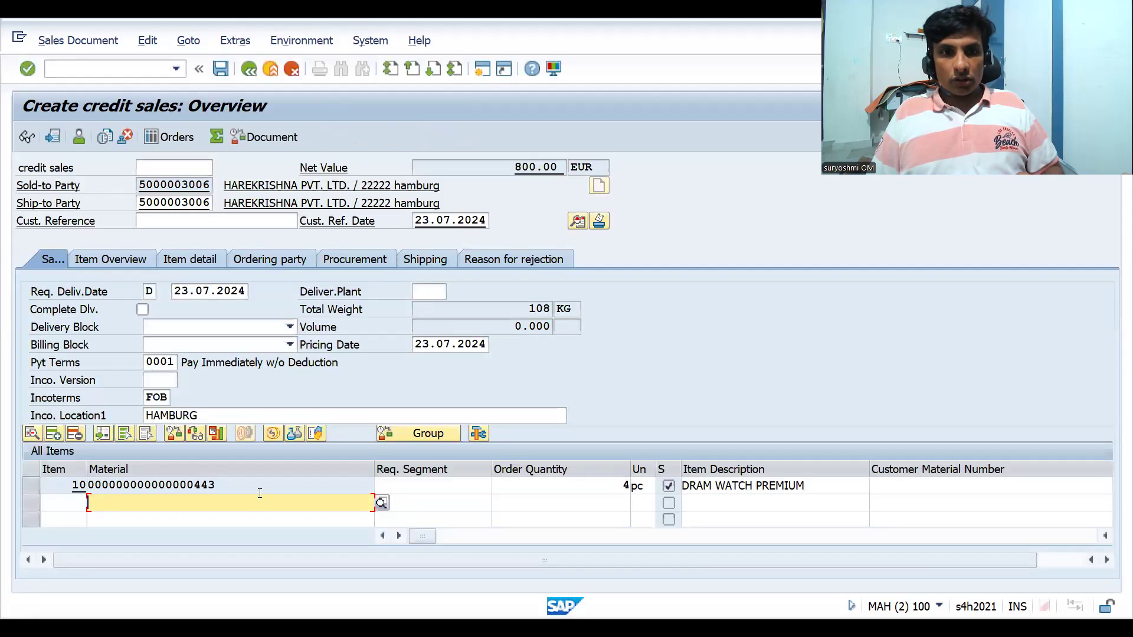
Check item 10's reference document under Preceding Documents Information and save the credit sales order.
{"action": "double_click", "coordinate": [265, 489]}
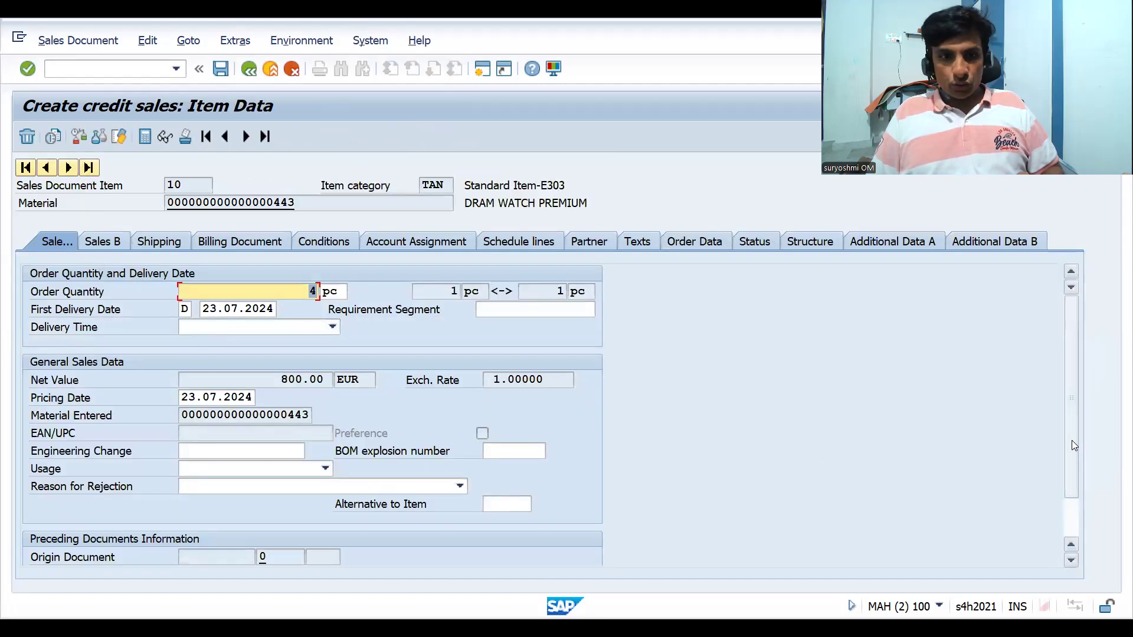
{"action": "left_click_drag", "start_coordinate": [1071, 440], "coordinate": [1073, 481]}
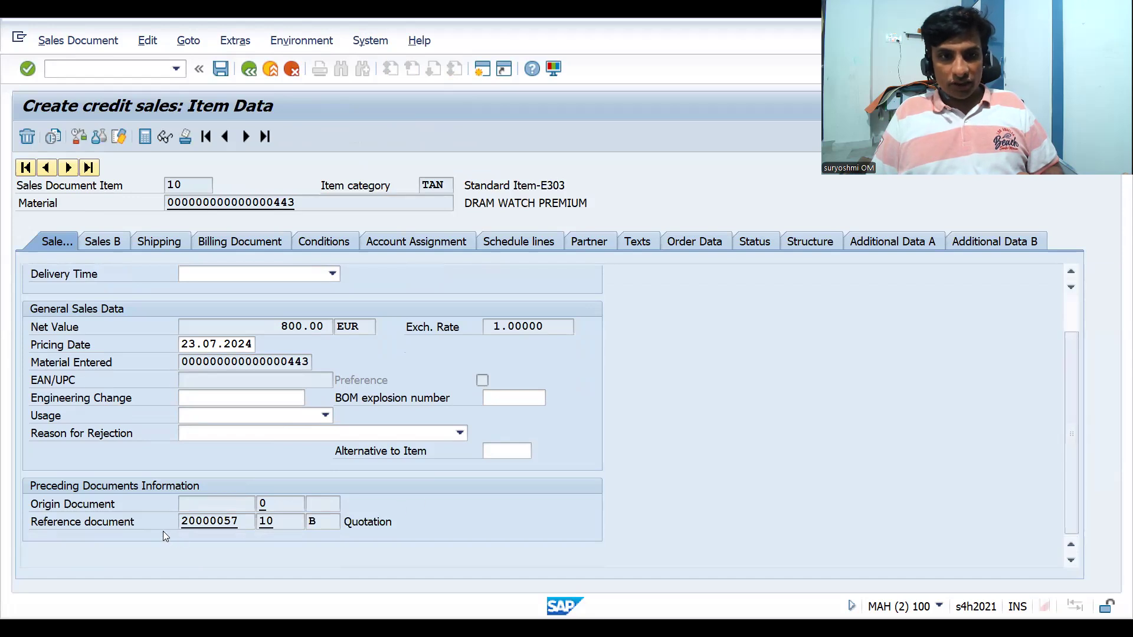
{"action": "left_click", "coordinate": [334, 522]}
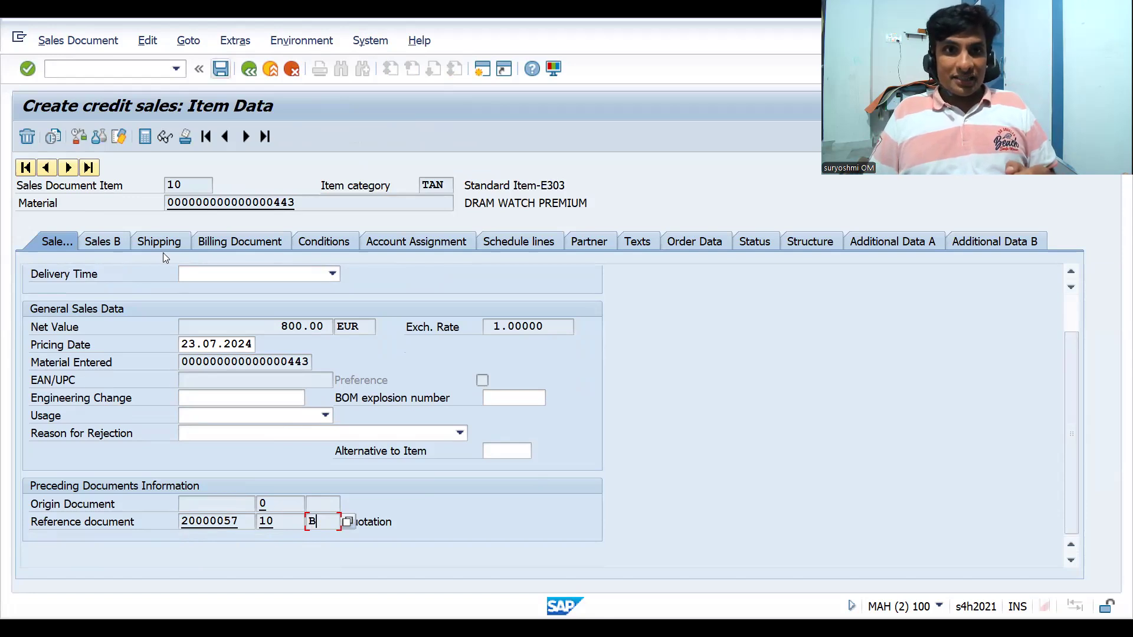
{"action": "left_click", "coordinate": [221, 69]}
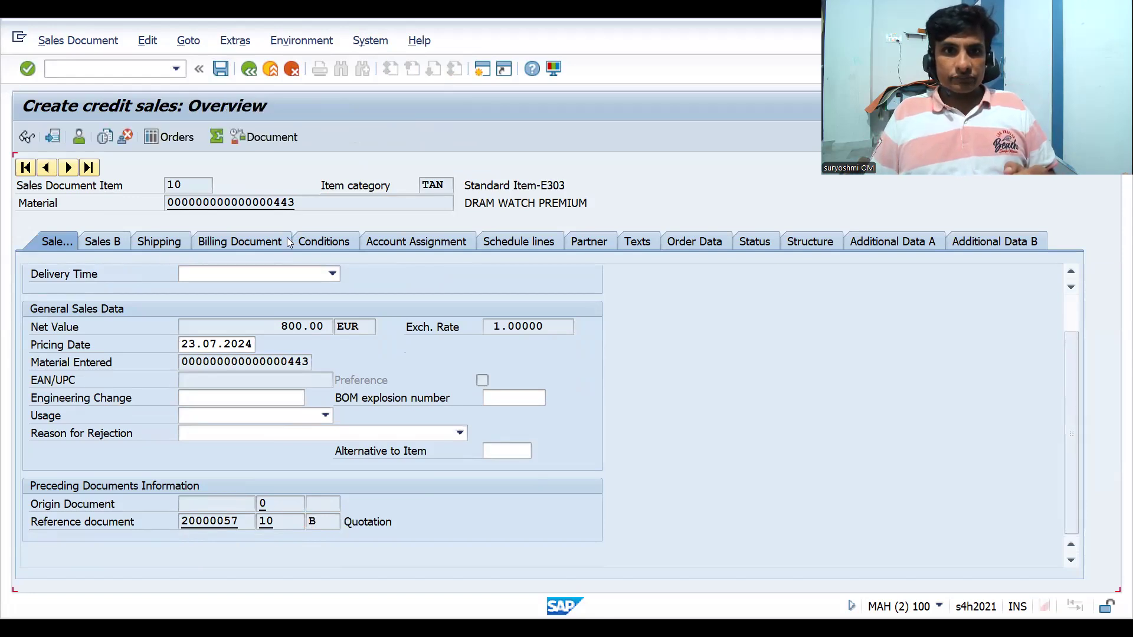
Display the saved credit sales order and examine the origin and reference documents of item 10.
{"action": "left_click", "coordinate": [80, 43]}
{"action": "left_click", "coordinate": [87, 104]}
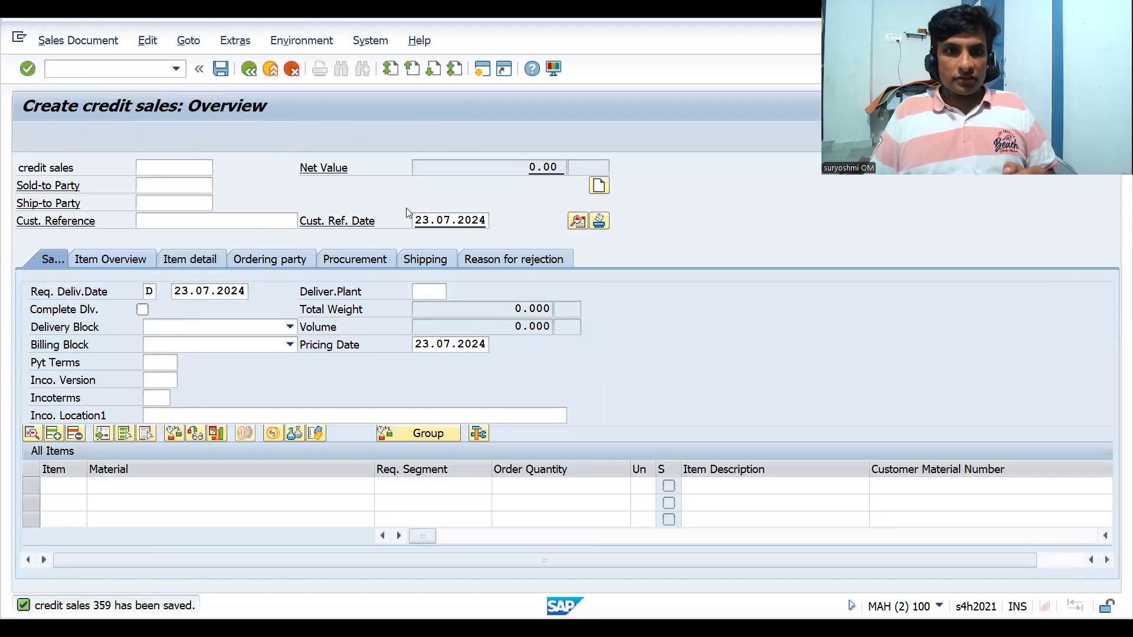
{"action": "double_click", "coordinate": [299, 485]}
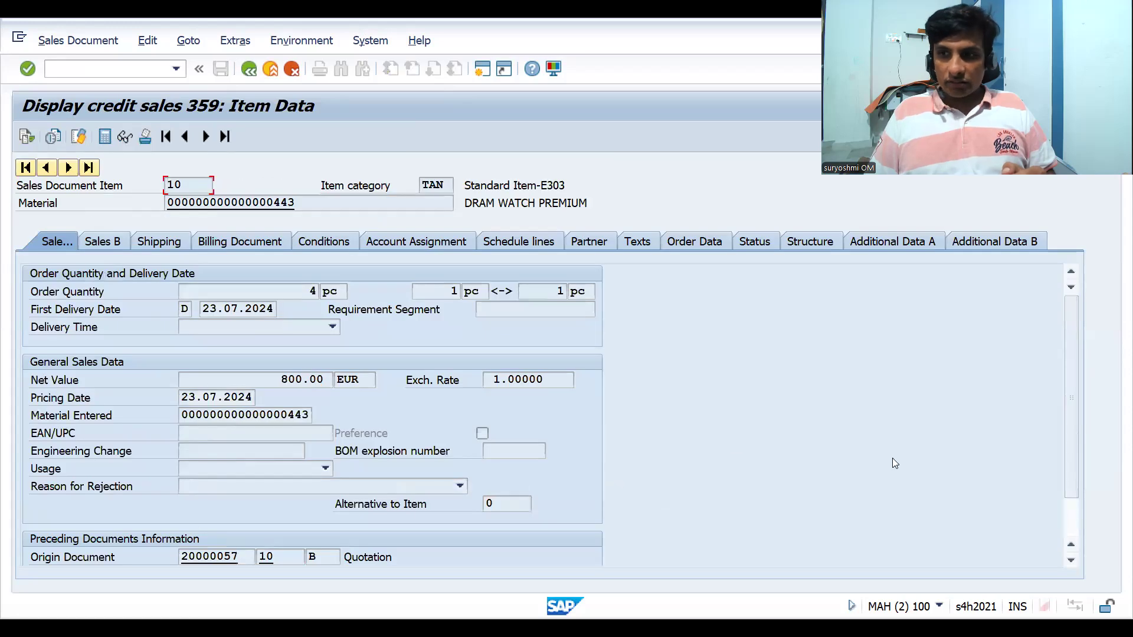
{"action": "left_click", "coordinate": [1074, 526]}
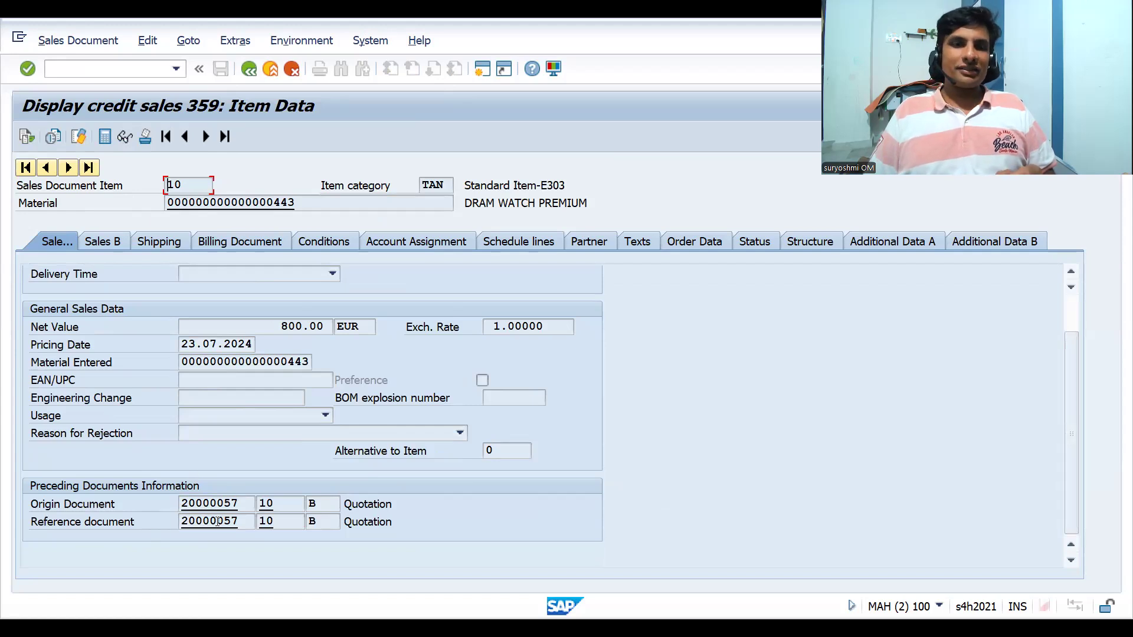
Examine the header sales data of the displayed credit sales order and return to its overview.
{"action": "key", "text": "F3"}
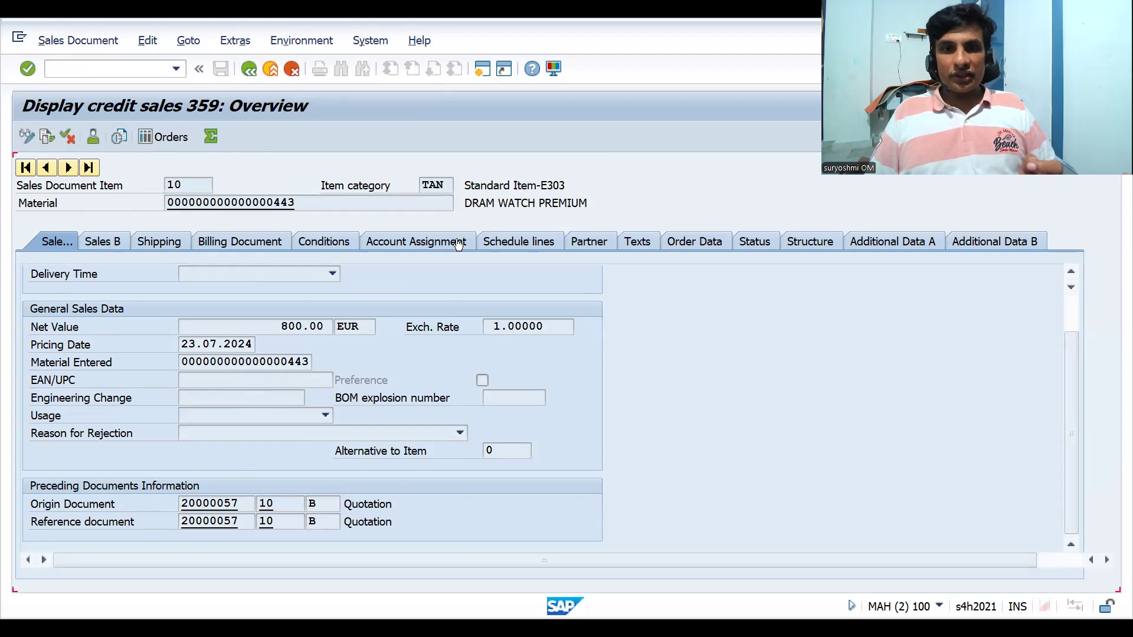
{"action": "left_click", "coordinate": [578, 220]}
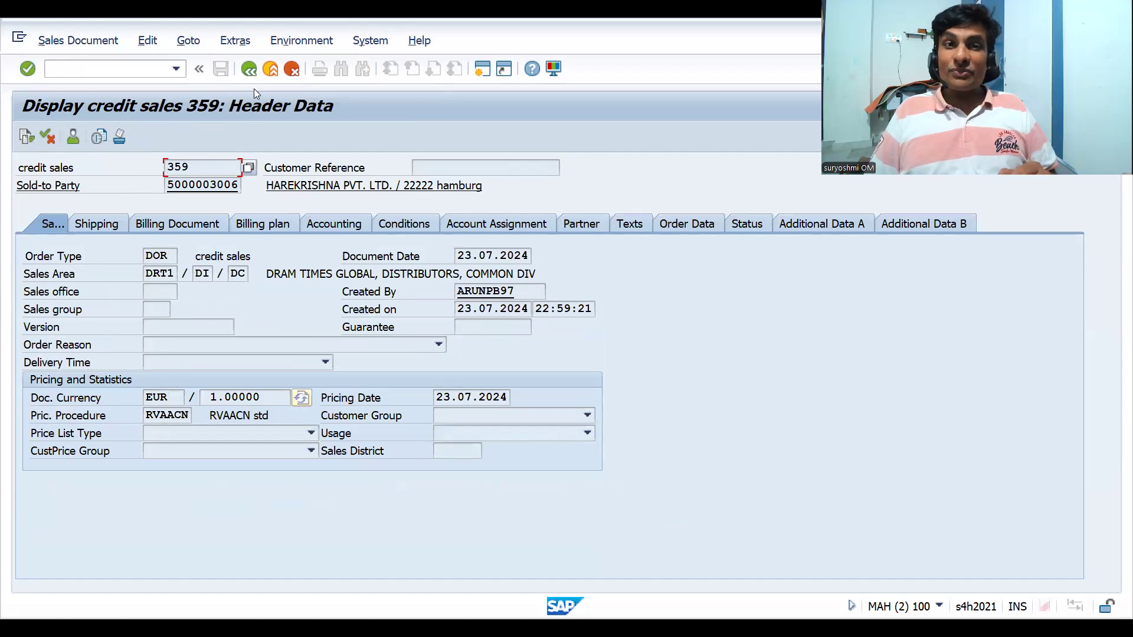
{"action": "key", "text": "F3"}
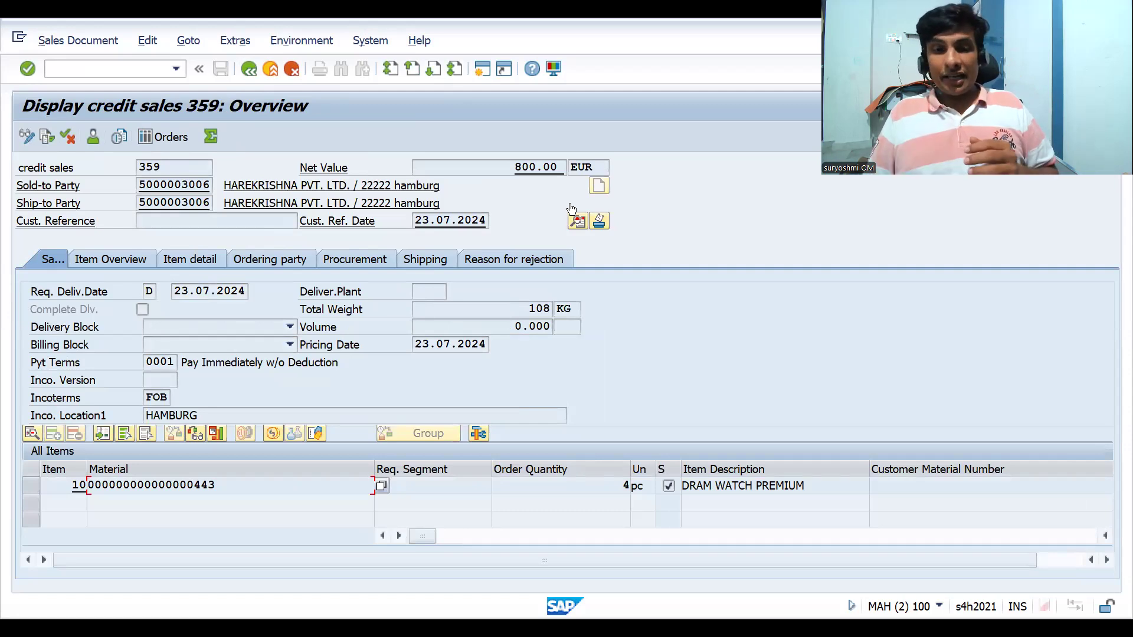
Recheck Preceding Documents Information in item 10's sales data and leave the order display.
{"action": "double_click", "coordinate": [322, 490]}
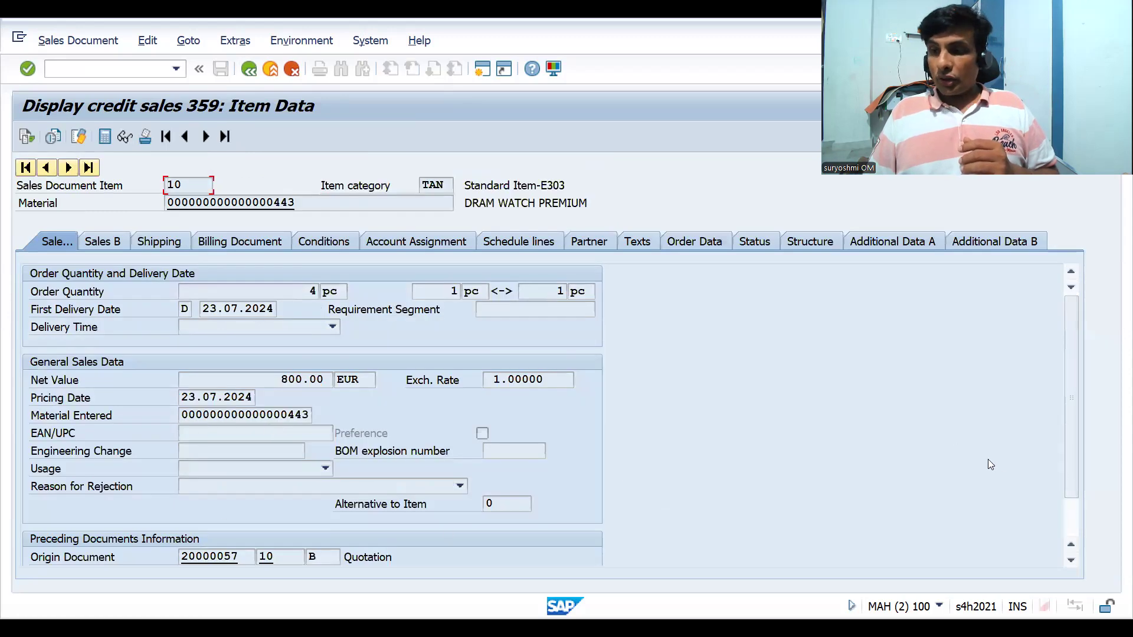
{"action": "scroll", "coordinate": [1070, 517], "scroll_direction": "down", "scroll_amount": 1}
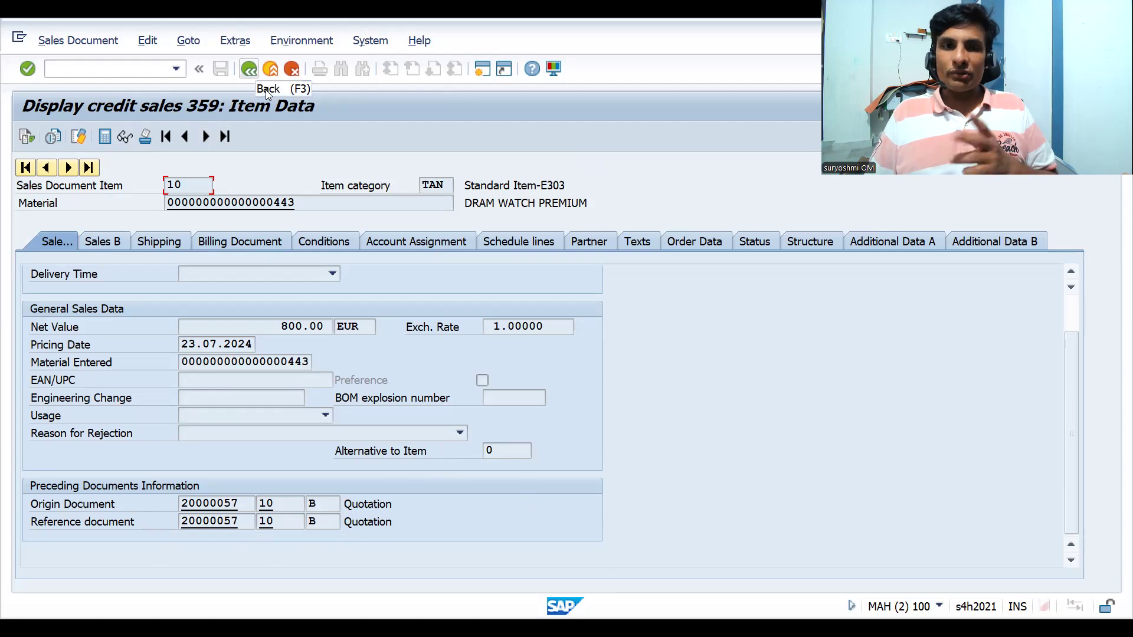
{"action": "key", "text": "F3"}
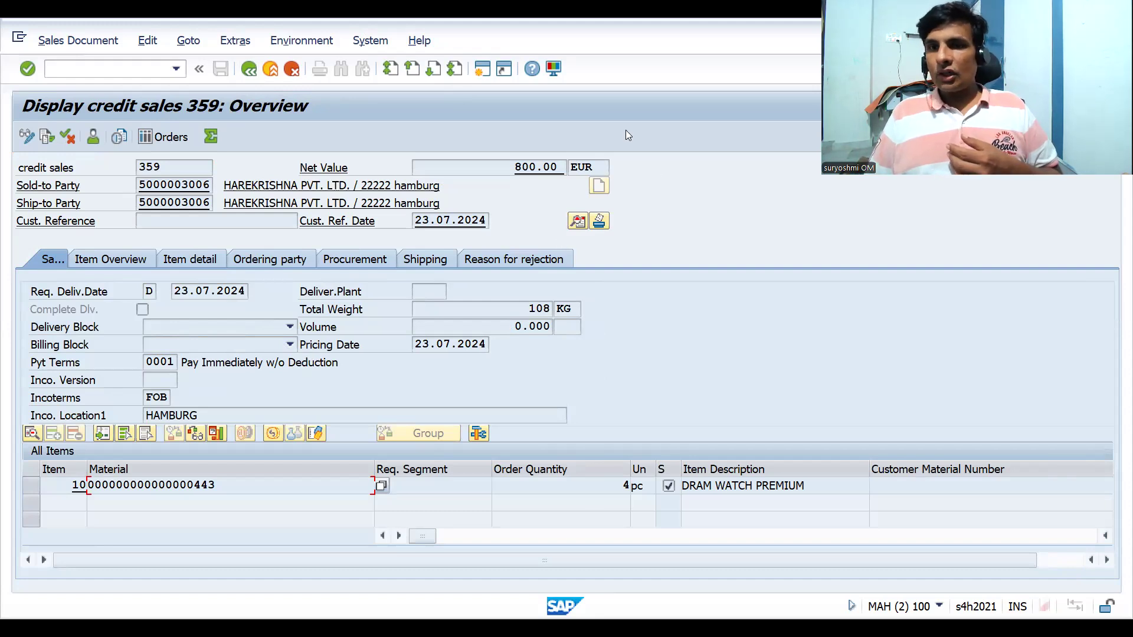
{"action": "key", "text": "F3"}
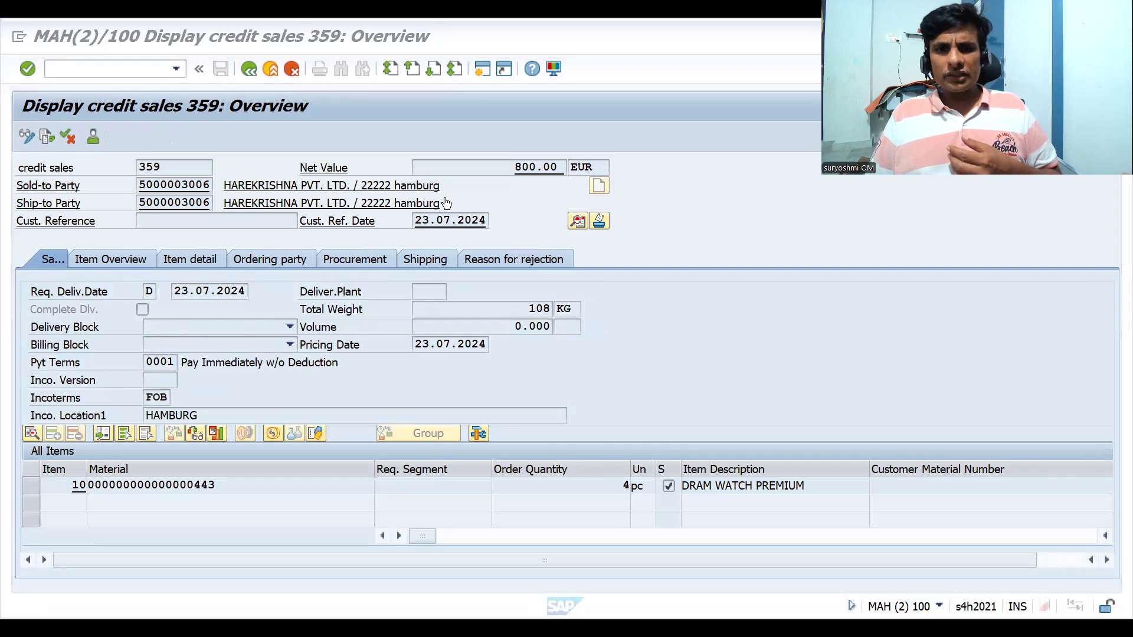